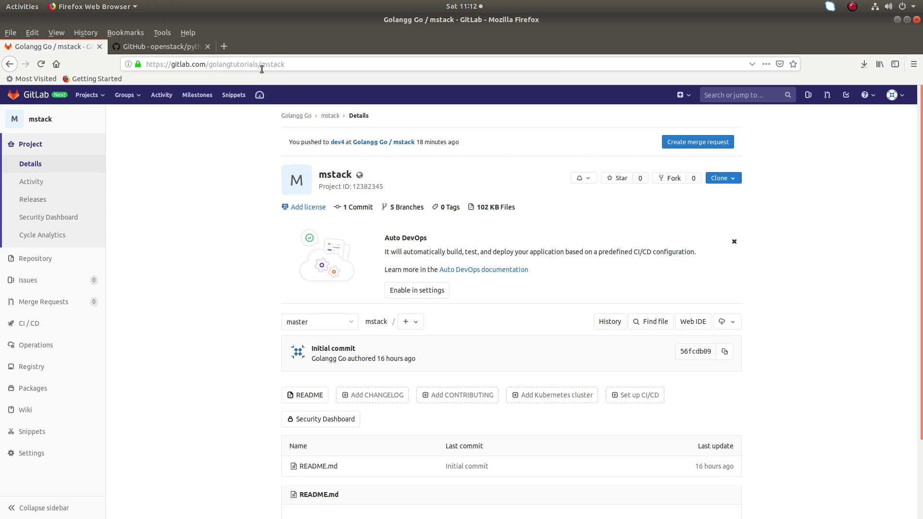
Step: Review the mstack project's GitLab branch list (master, dev1–dev4), then switch windows
left_click_drag(260, 65, 285, 65)
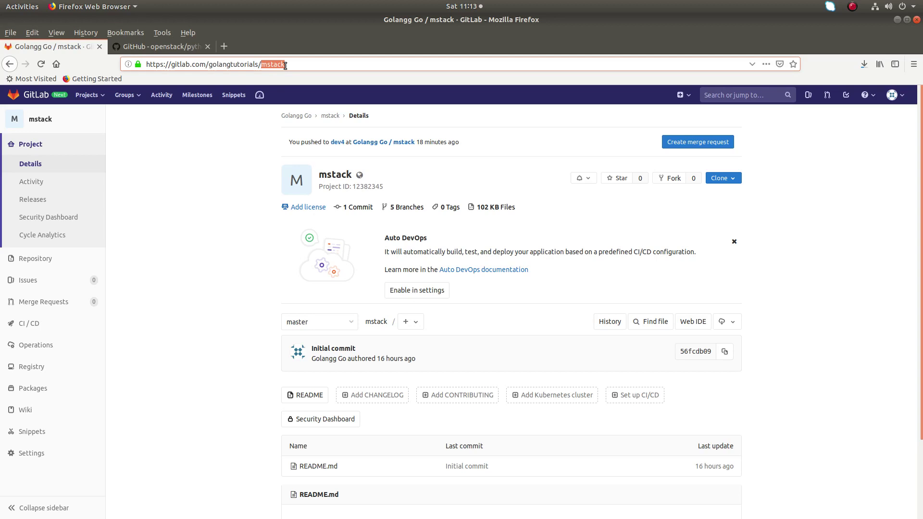
left_click(347, 323)
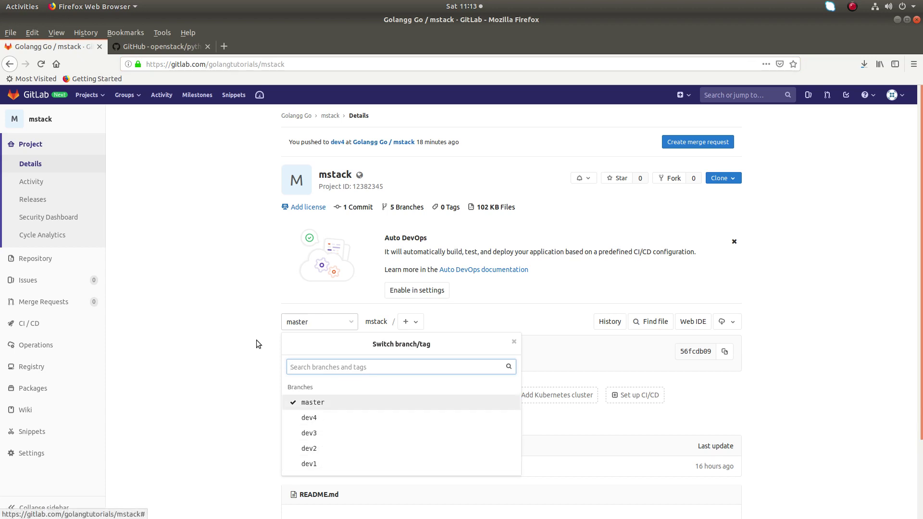
left_click(179, 212)
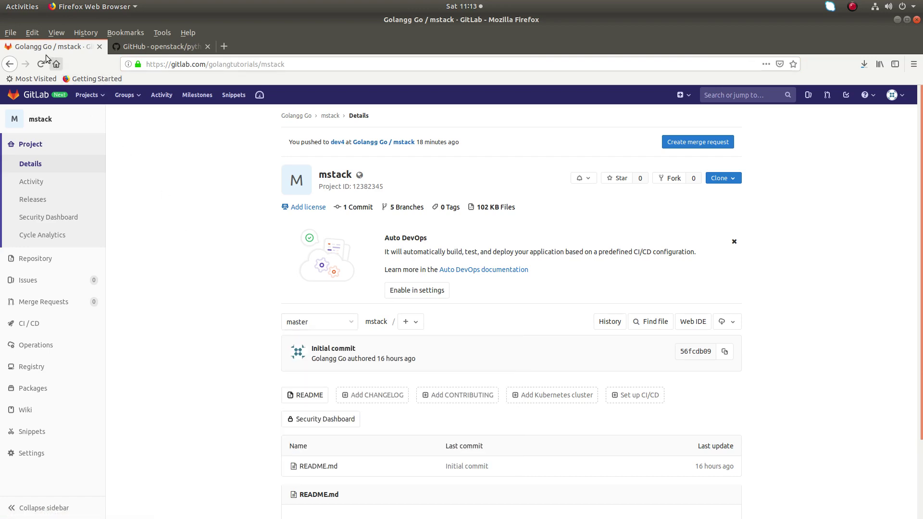
left_click(27, 13)
Step: Clone mstack from GitLab, cd into mstack/, and list local branches, showing only master
left_click(645, 297)
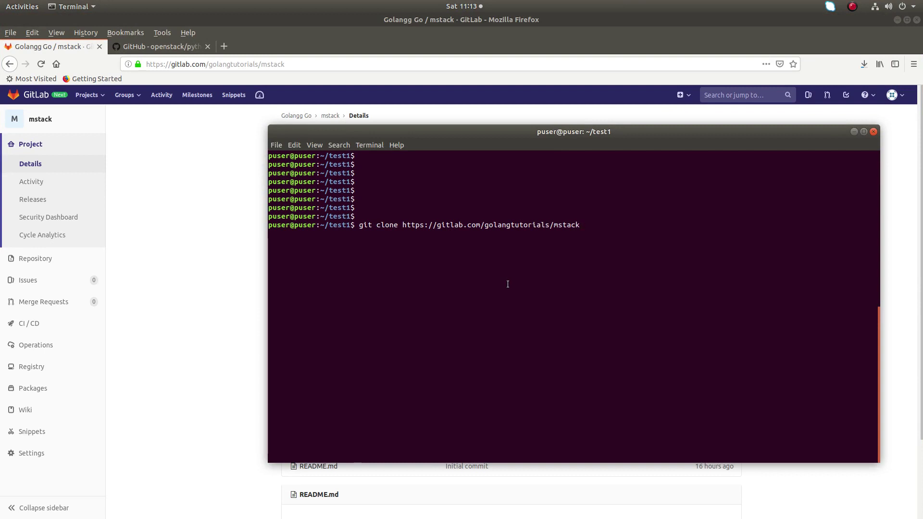
key("Return")
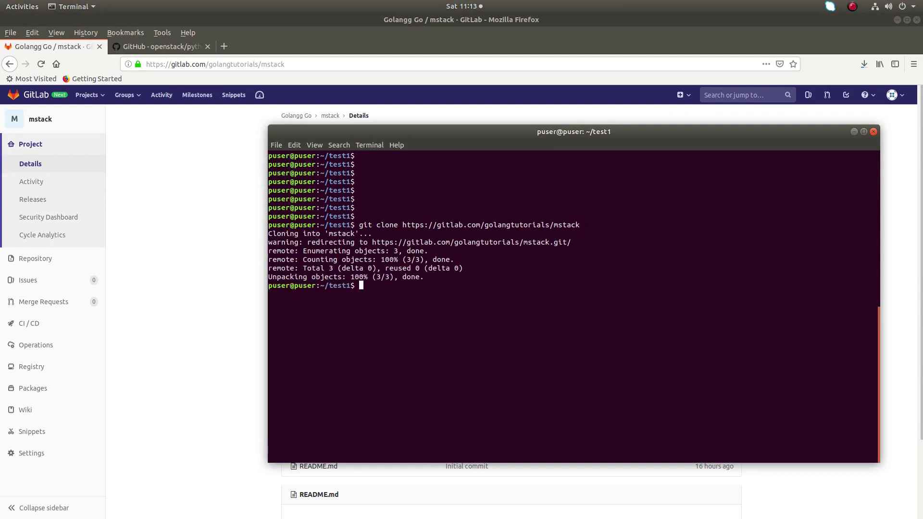
key("Return")
key("Return")
key("Return")
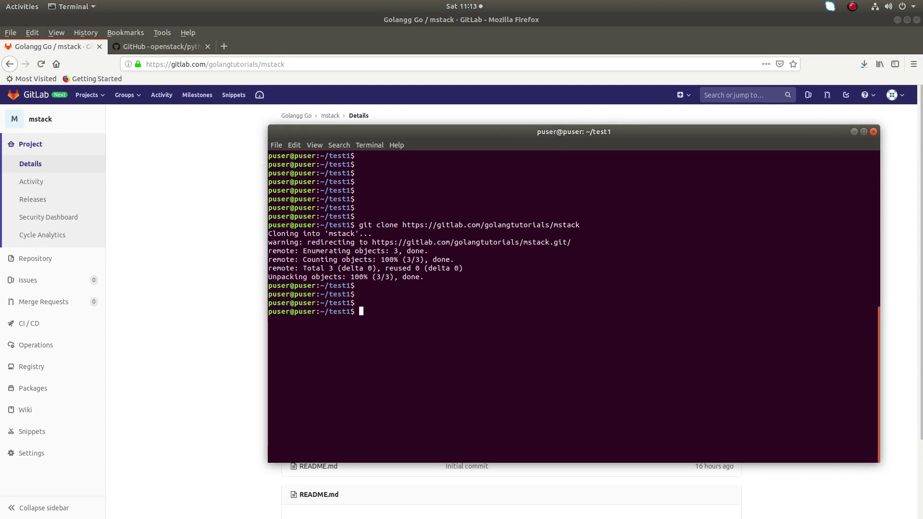
type("cd ")
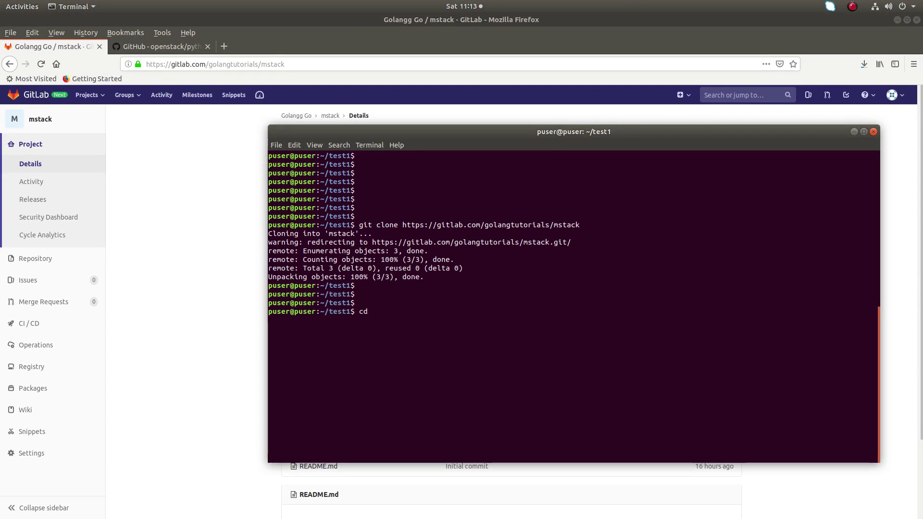
type("m")
key("Tab")
key("Return")
key("Return")
key("Return")
key("Return")
key("Return")
key("Return")
type("git branch")
key("Return")
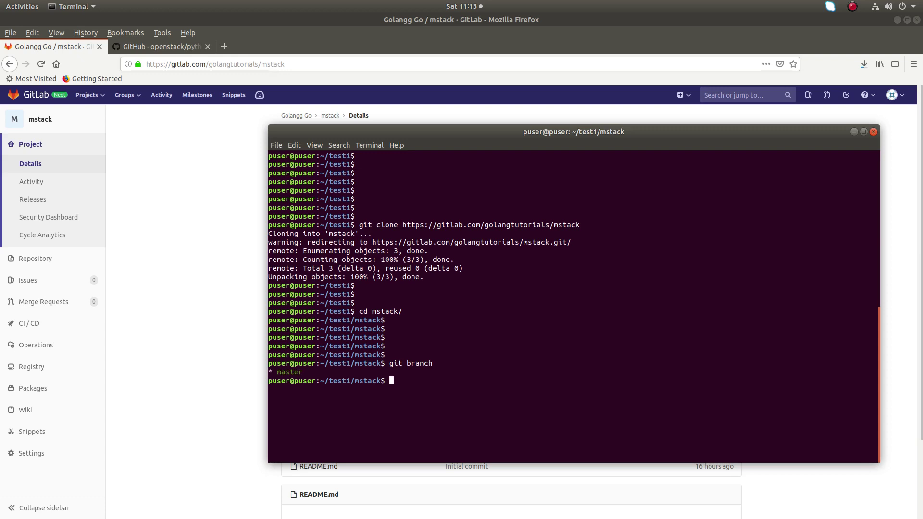
key("Return")
key("Return")
key("Return")
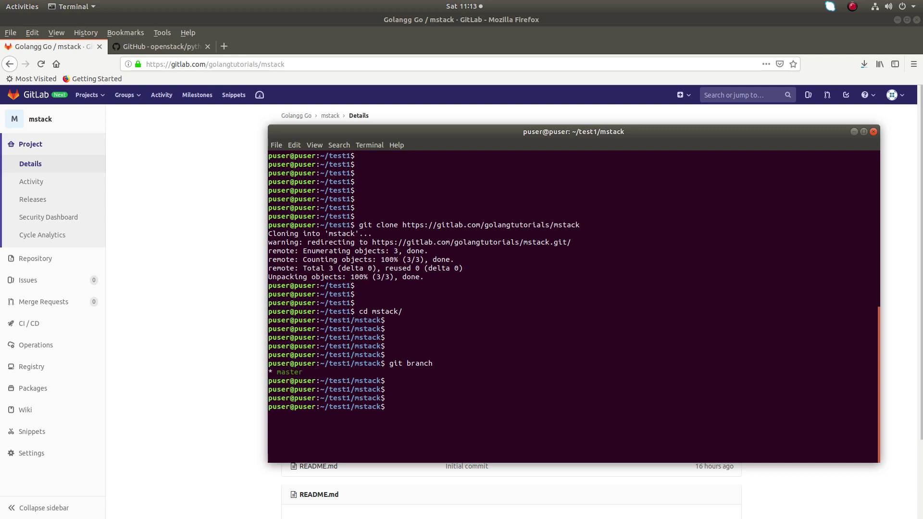
type("git branch -a")
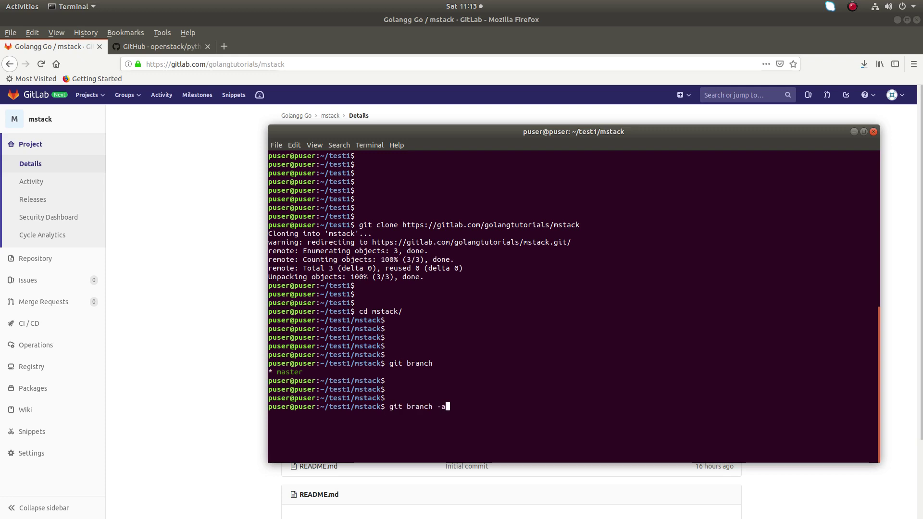
Step: List all branches, highlight the remotes/origin dev1–dev4 lines, and rerun git branch
key("Return")
key("Return")
key("Return")
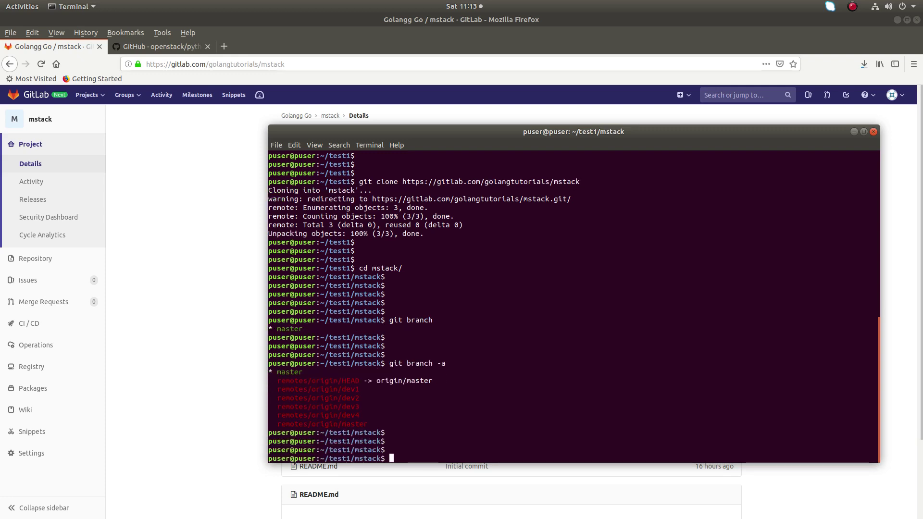
key("Return")
key("Return")
key("Return")
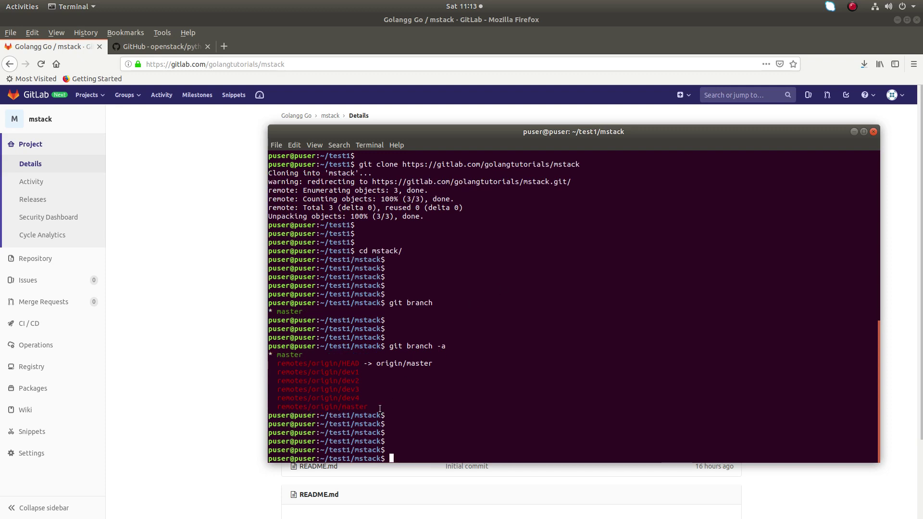
left_click_drag(382, 409, 260, 367)
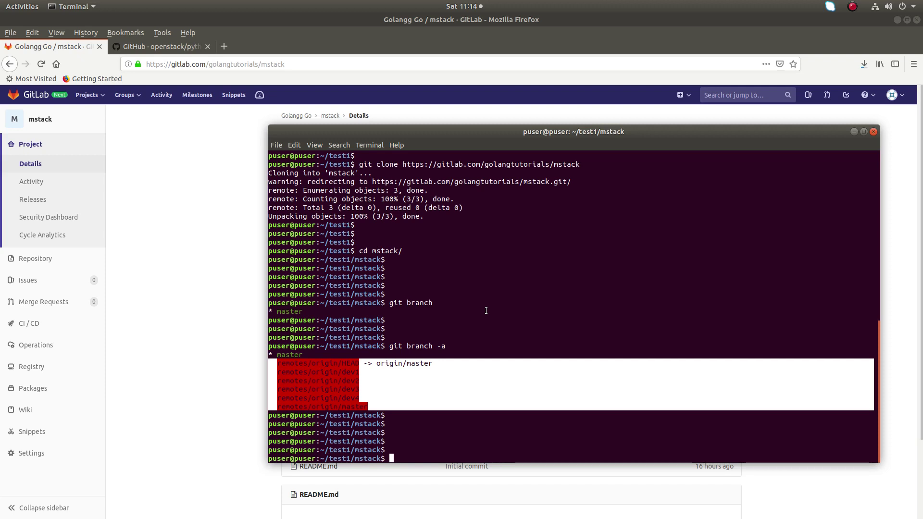
key("Return")
key("Return")
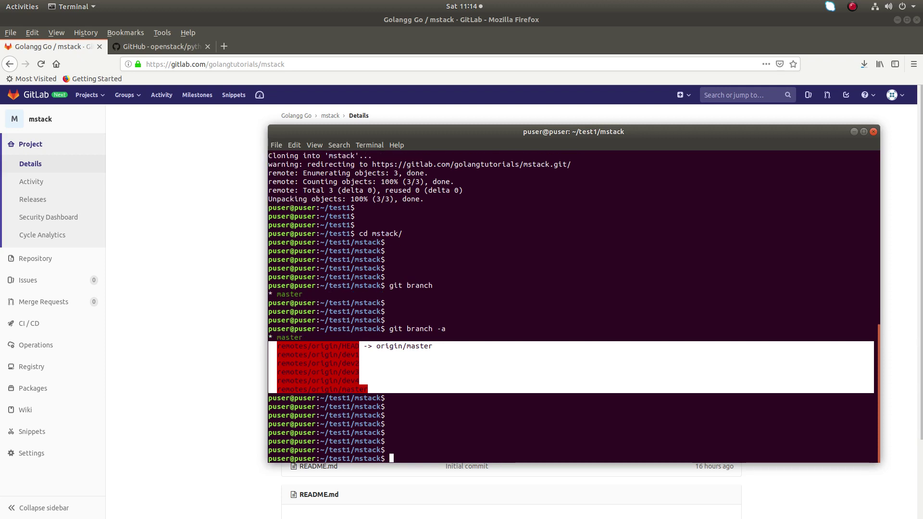
type("git branch")
key("Return")
key("Return")
key("Return")
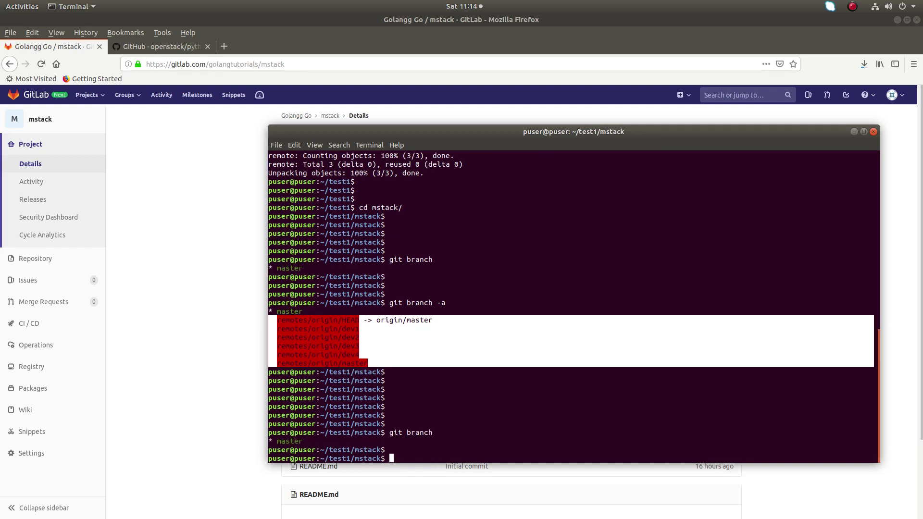
key("Return")
key("Return")
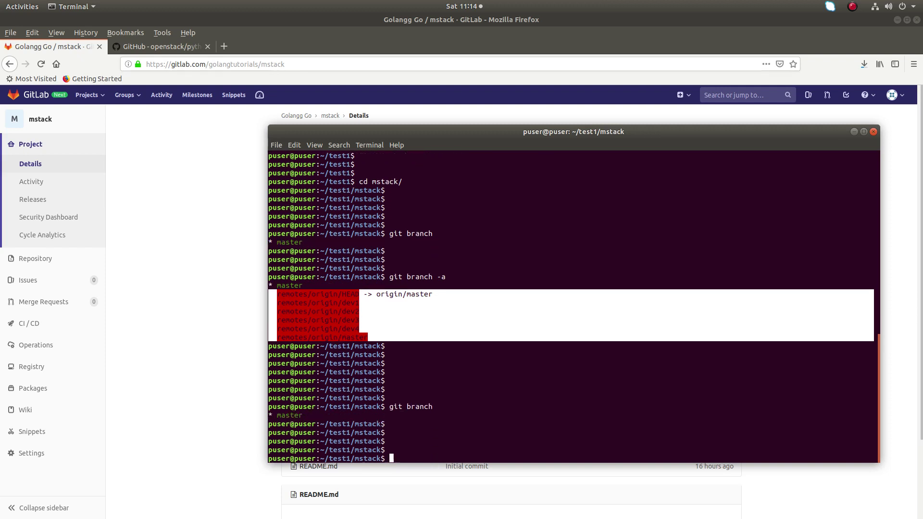
type("git branch")
Step: Check out dev2 tracking origin/dev2 and list local branches to confirm it
key("BackSpace")
key("BackSpace")
key("BackSpace")
key("BackSpace")
key("BackSpace")
type("checko")
type("ut ")
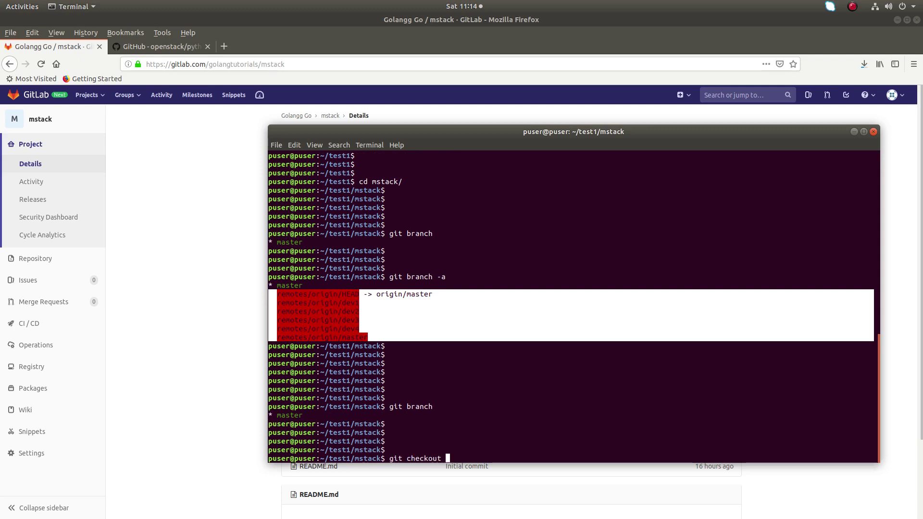
type("v")
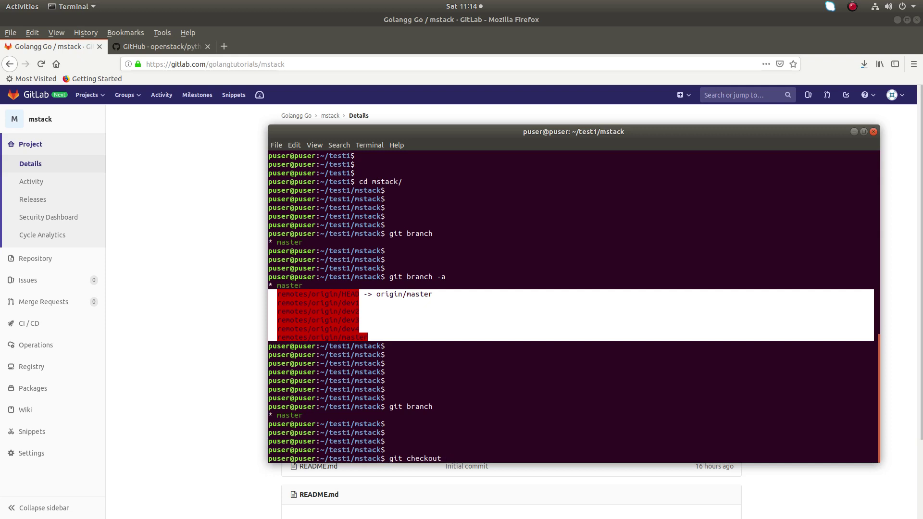
type("dev2")
key("Return")
key("Return")
key("Return")
key("Return")
key("Return")
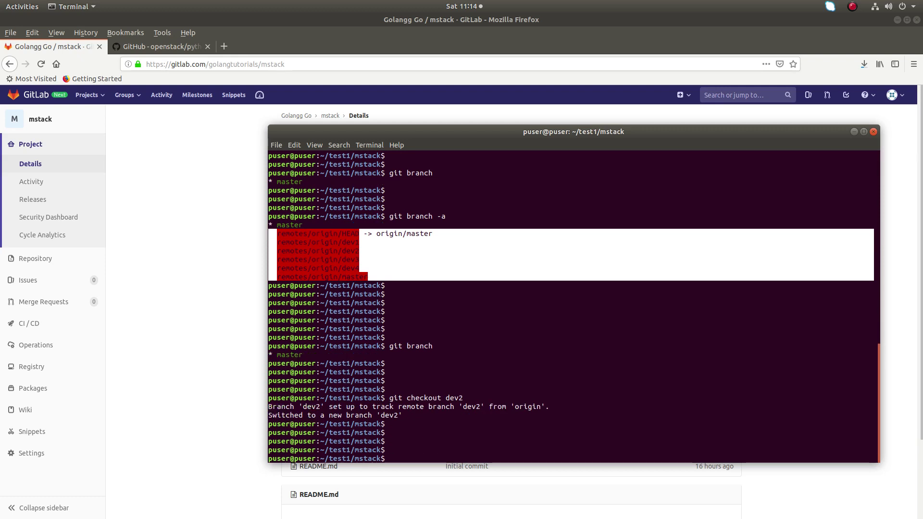
key("Up")
key("Up")
key("Return")
key("Return")
key("Return")
key("Return")
key("Return")
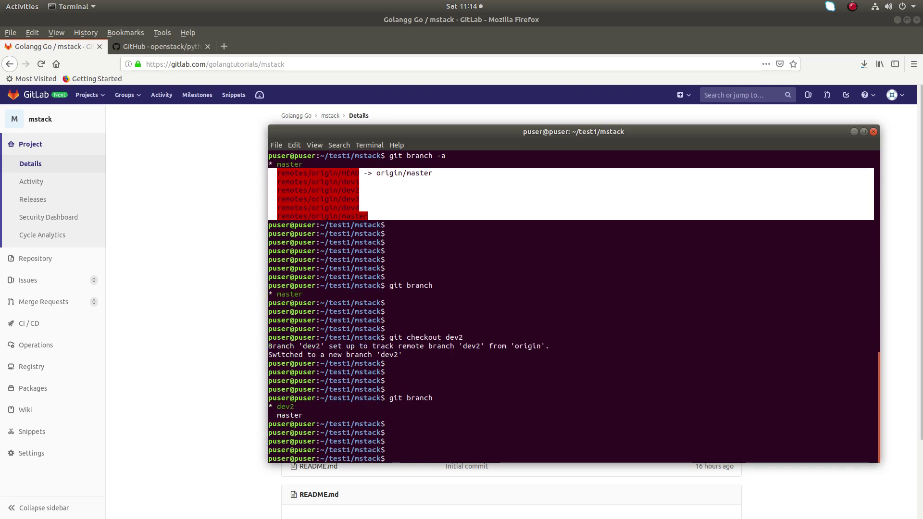
type("git p")
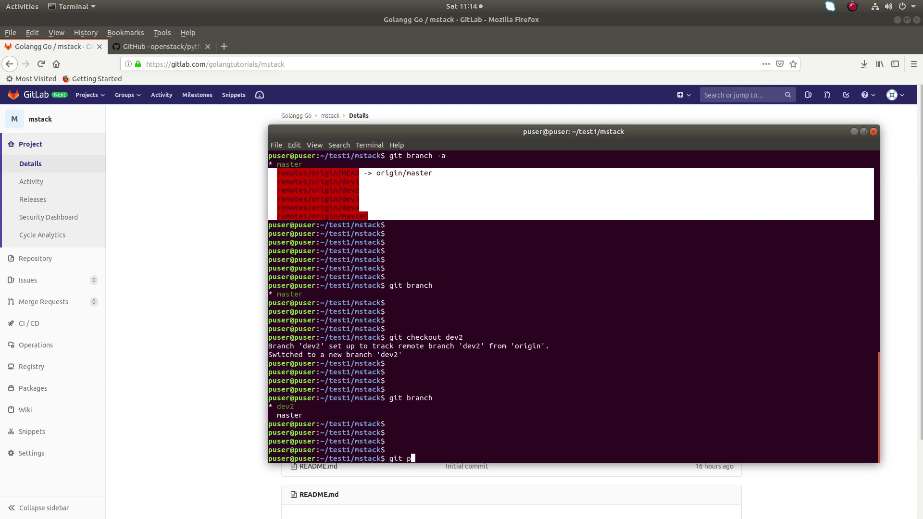
type("ull --")
type("all")
Step: Run git pull --all (already up to date) and list local branches dev2 and master
key("Return")
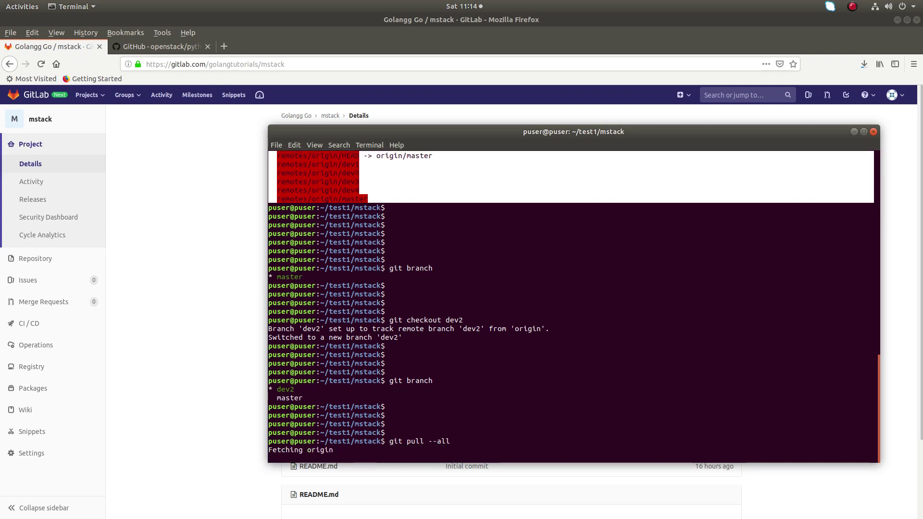
key("Return")
key("Return")
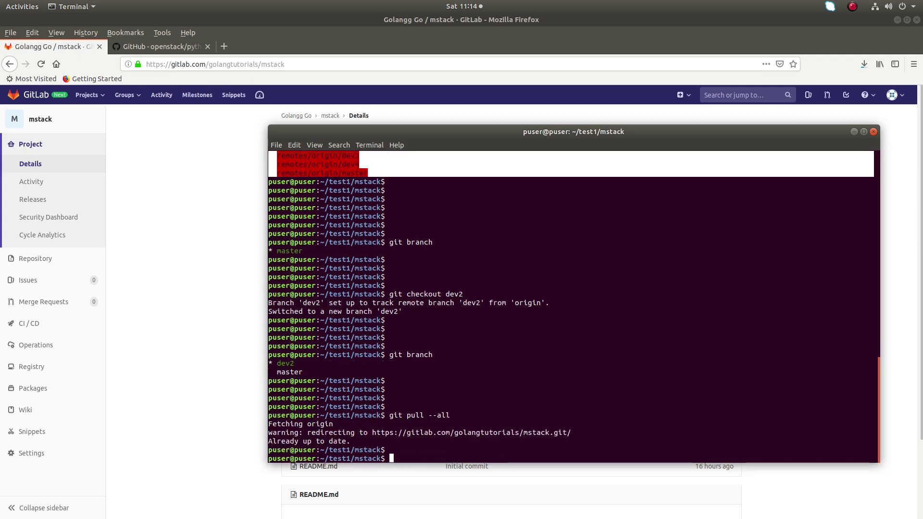
key("Return")
type("git branch")
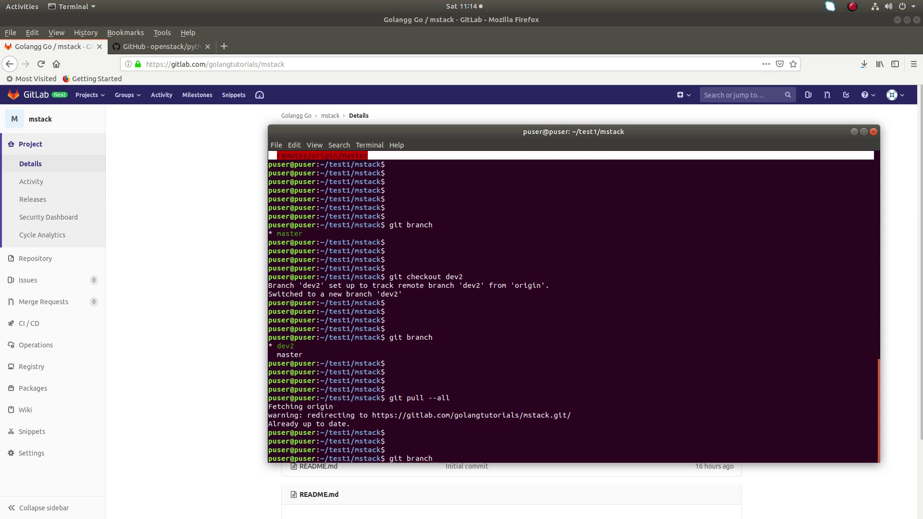
key("Return")
key("Return")
key("Return")
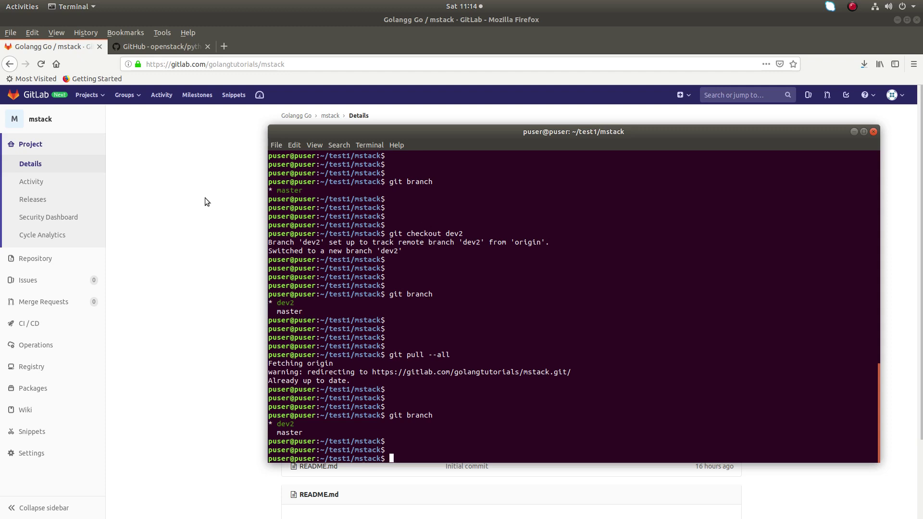
Step: Create a GitLab branch named dev6 from master using the New branch form
left_click(212, 165)
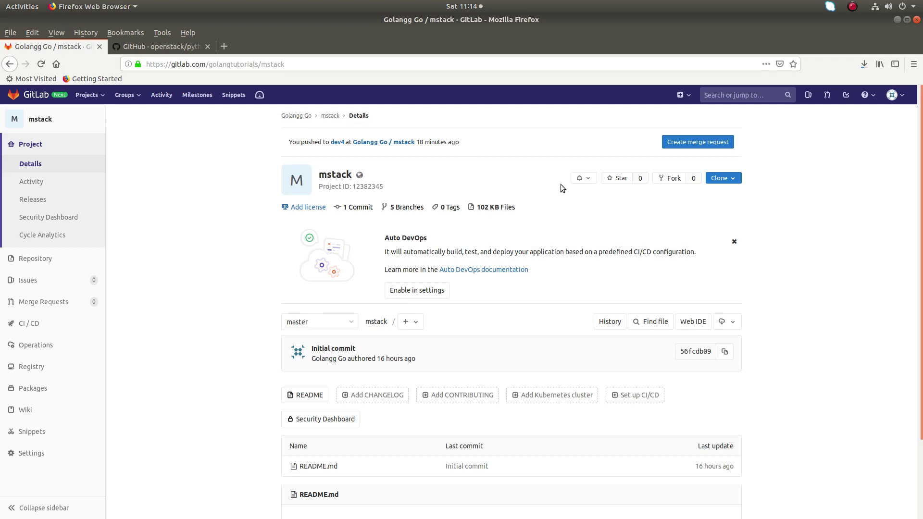
left_click(419, 327)
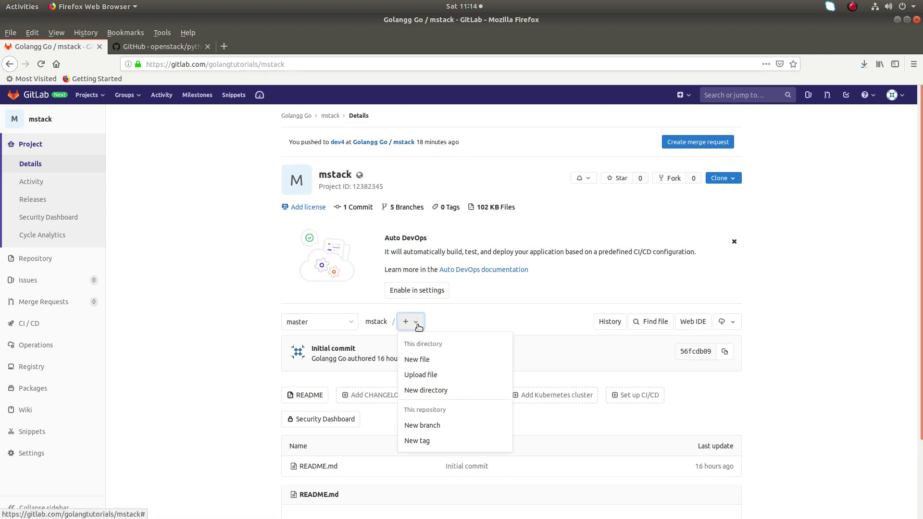
left_click(440, 428)
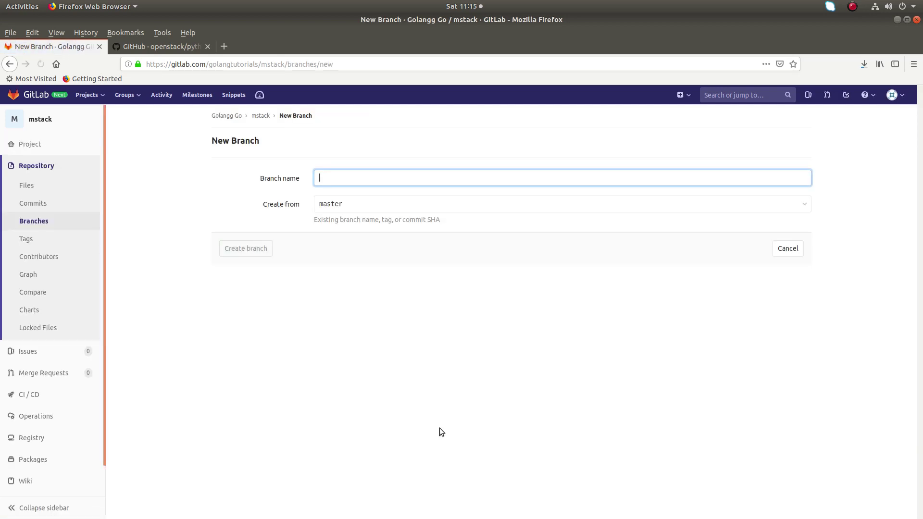
type("v")
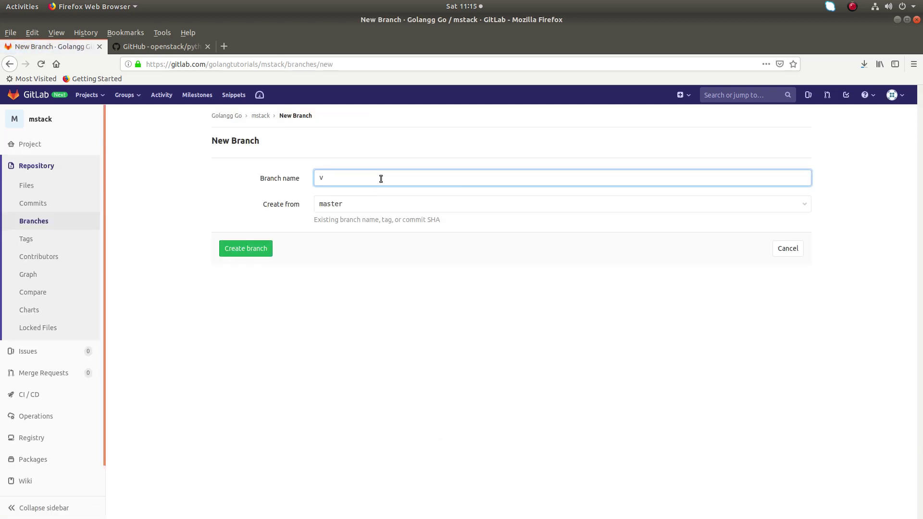
key("BackSpace")
type("dev")
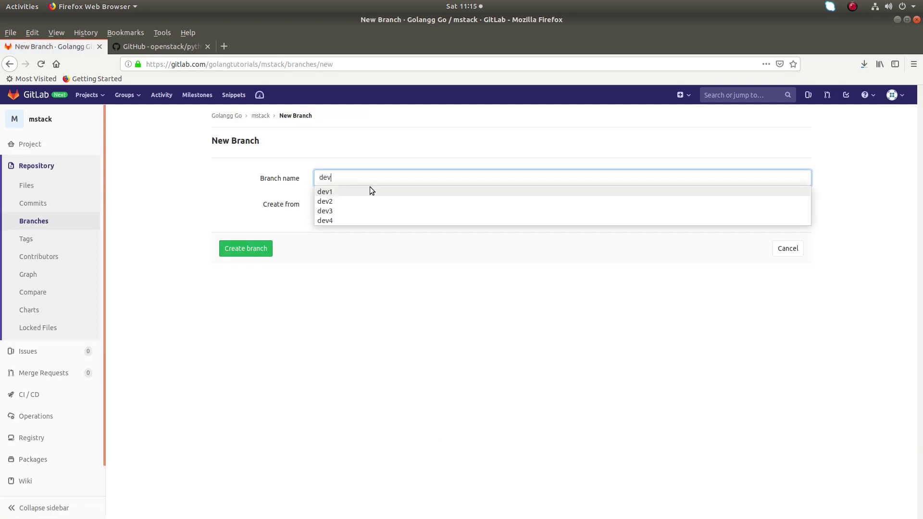
type("6")
left_click(250, 250)
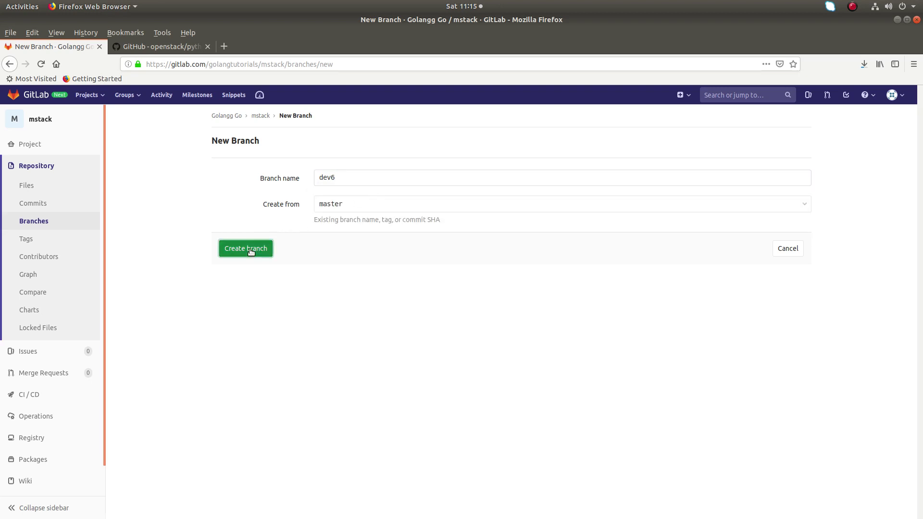
left_click(9, 12)
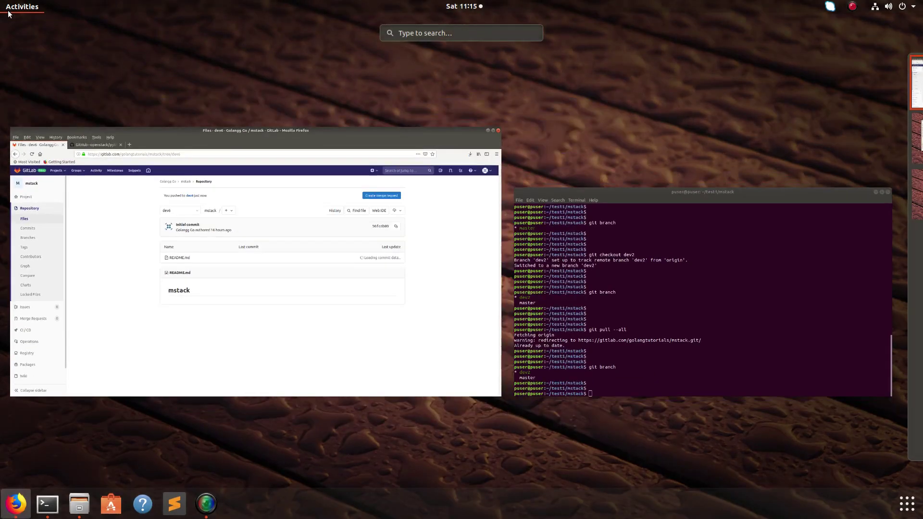
Step: List all local and remote branches with git branch -a in the terminal
left_click(635, 269)
key("Return")
key("Return")
key("Return")
type("git branch")
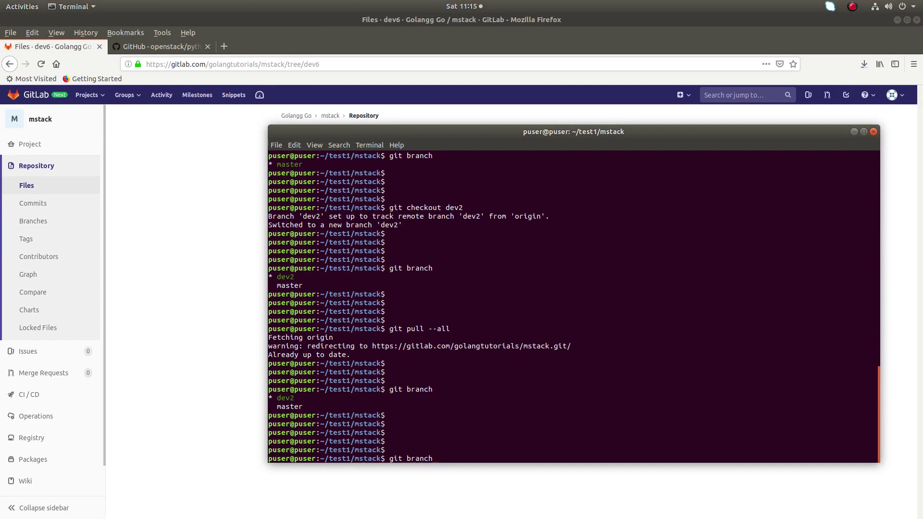
type(" -a")
key("Return")
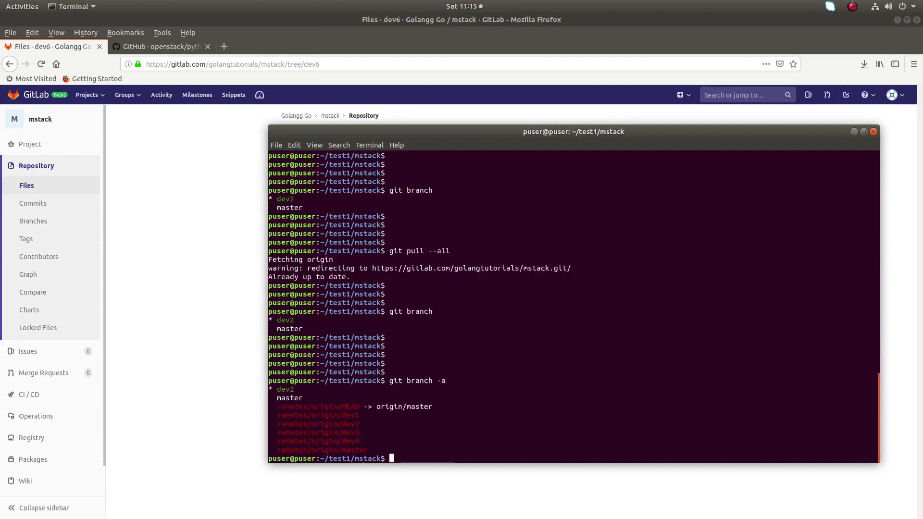
key("Return")
key("Return")
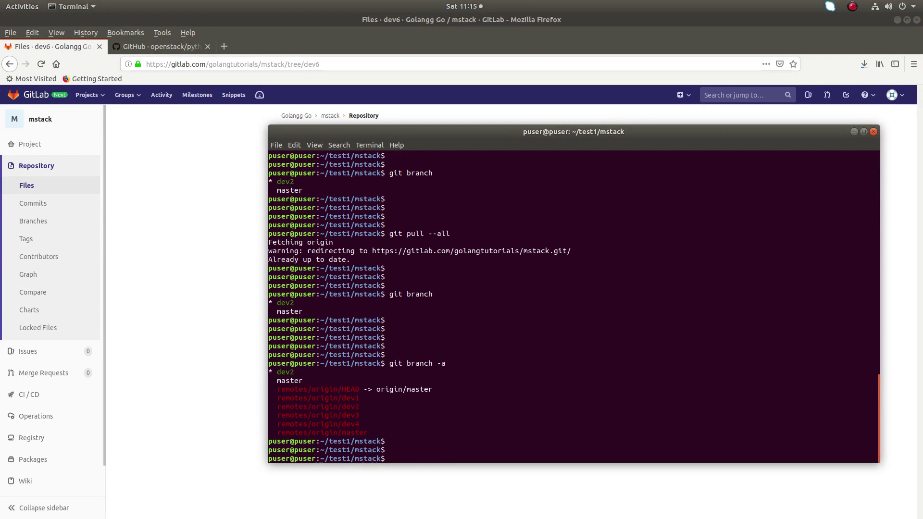
key("Return")
key("Return")
key("Return")
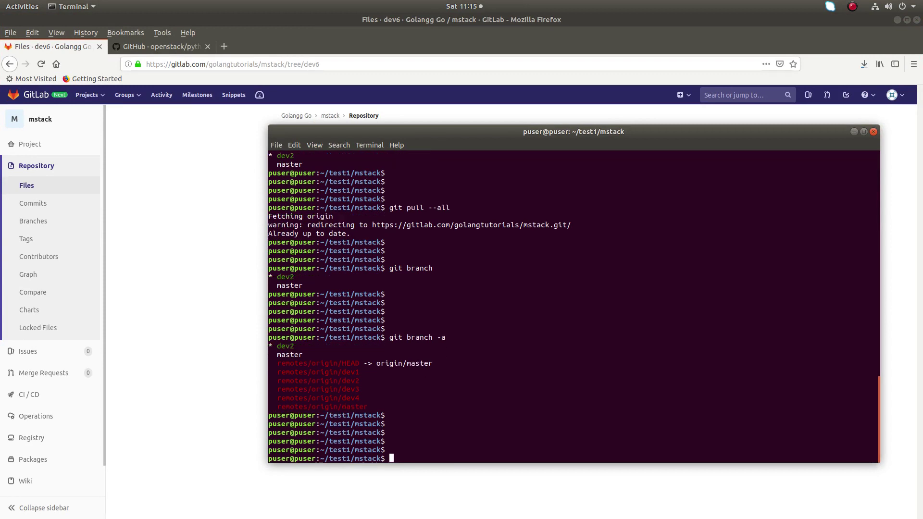
Step: Enter commented-out git pull --all and git fetch commands as notes
key("Up")
key("Up")
key("Up")
key("Left")
key("Left")
key("Left")
key("Home")
type("#")
key("Return")
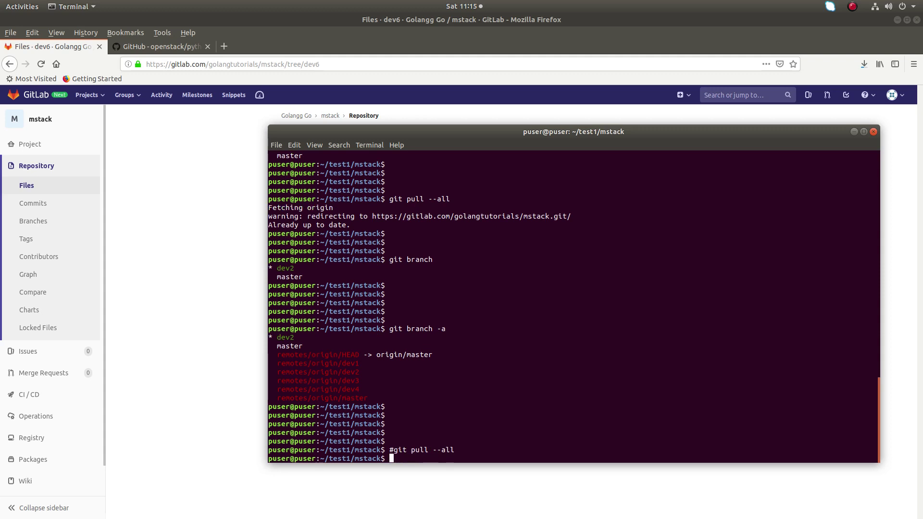
type("#git ")
type("fetch")
key("Return")
key("Return")
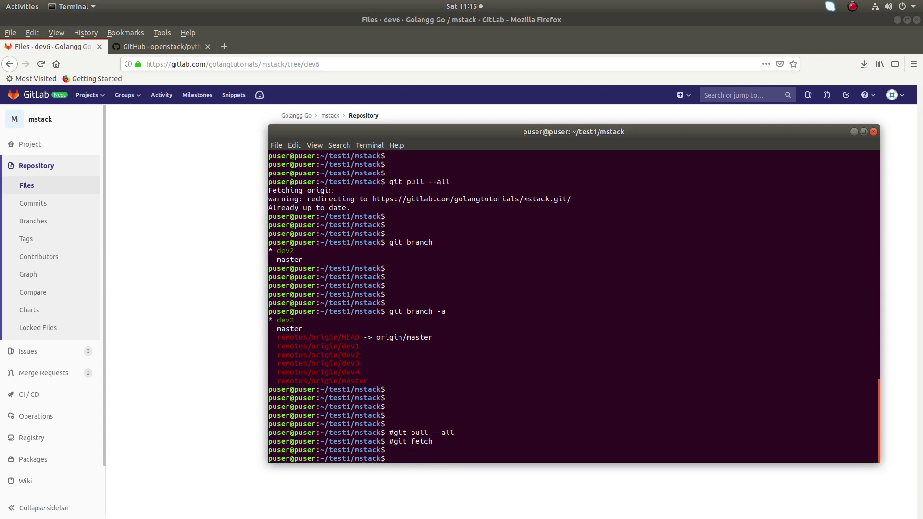
Step: Uncomment and run git fetch, bringing in the new remote branch as origin/dev6
left_click_drag(332, 189, 268, 190)
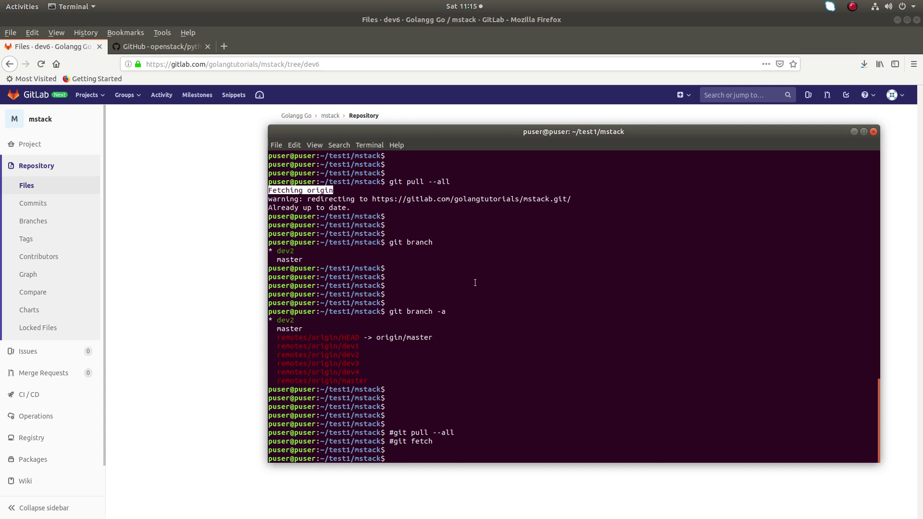
left_click(328, 192)
left_click_drag(335, 190, 265, 189)
key("Return")
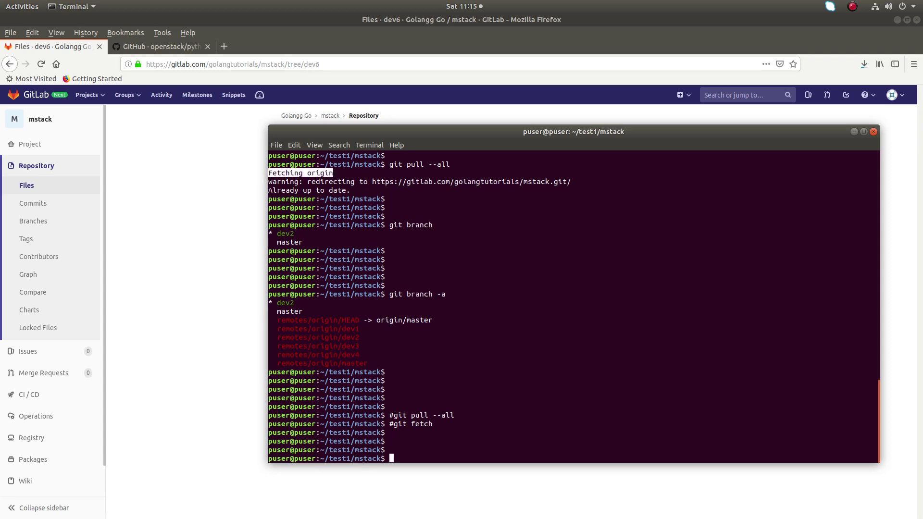
key("Up")
key("Left")
key("Left")
key("Left")
key("Left")
key("BackSpace")
key("Return")
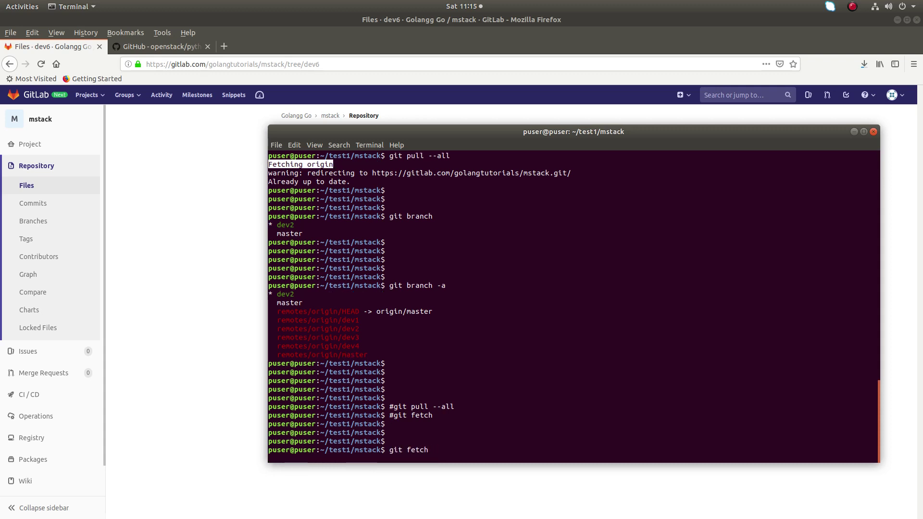
key("Return")
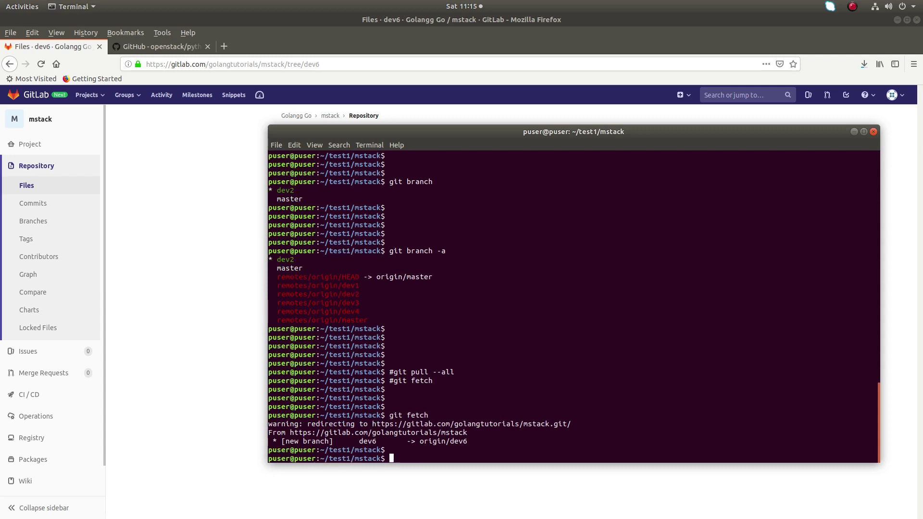
key("Return")
key("Return")
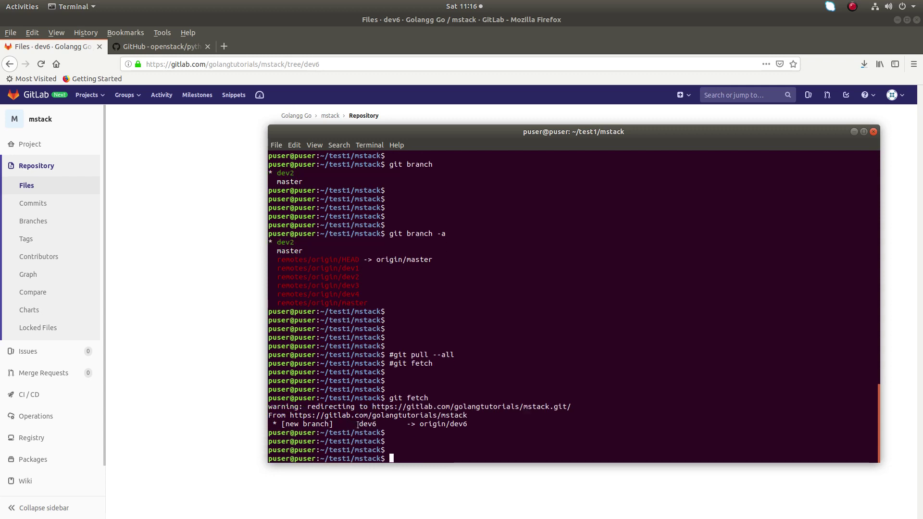
Step: List all branches and highlight the new remotes/origin/dev6 entry
double_click(368, 424)
key("Return")
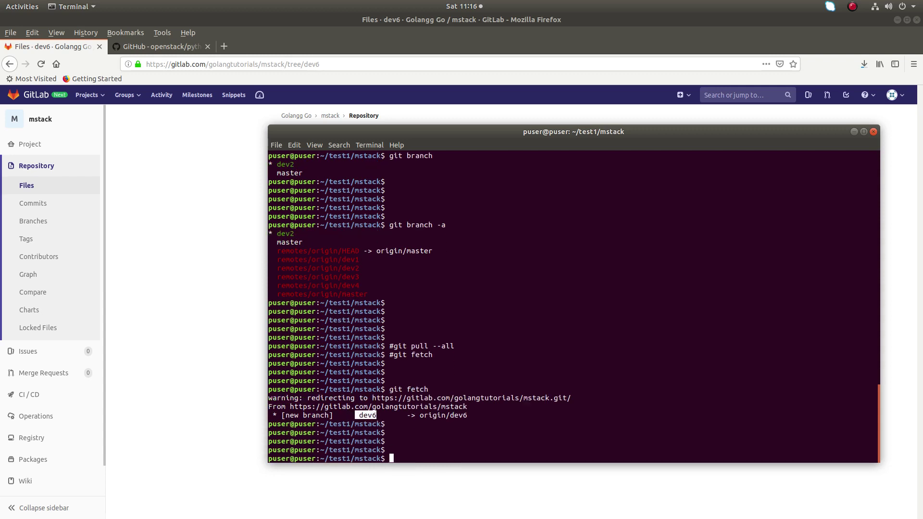
key("Return")
key("Up")
key("Up")
key("Up")
key("Up")
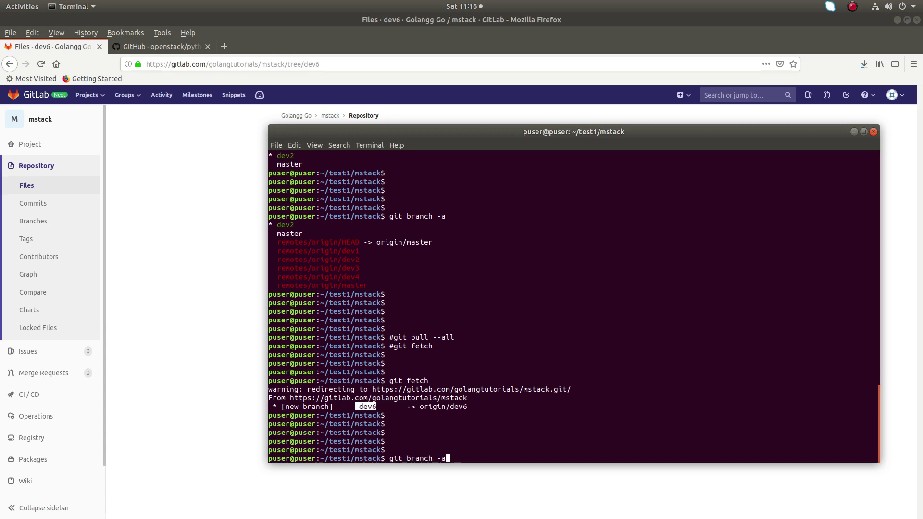
key("Return")
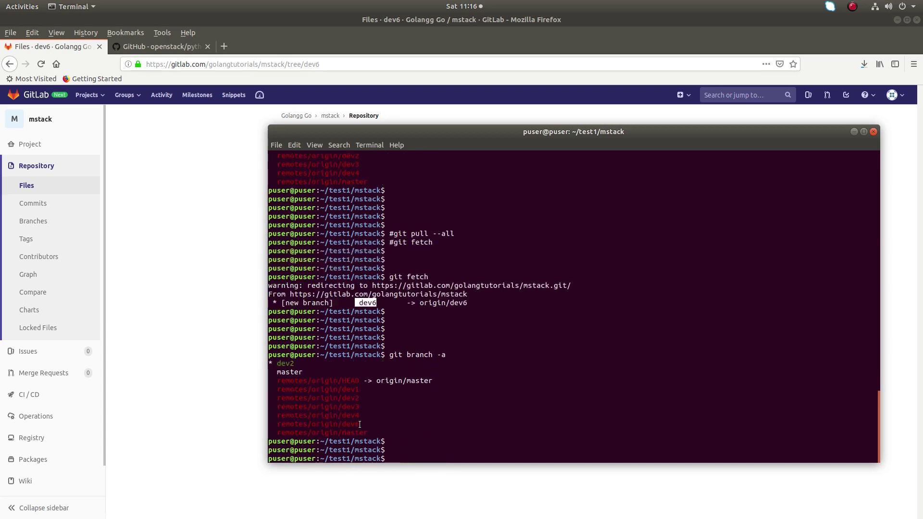
left_click_drag(361, 424, 275, 425)
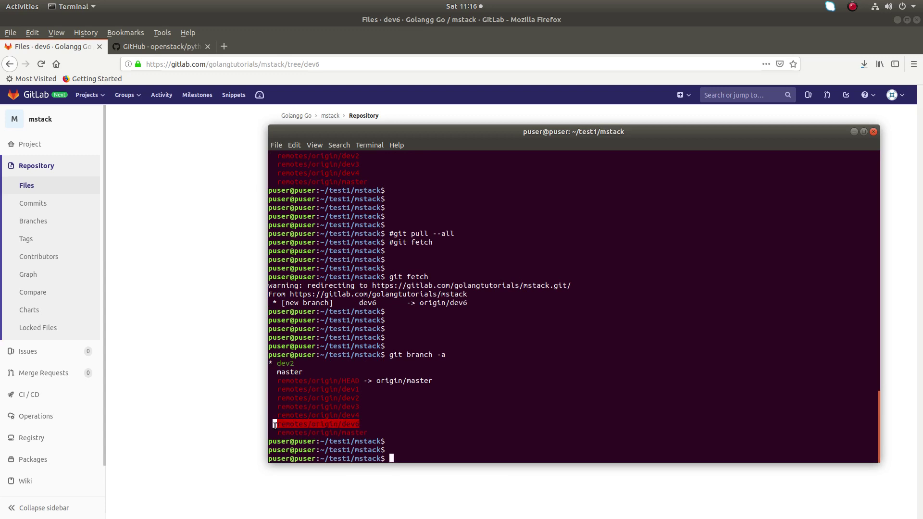
left_click(405, 425)
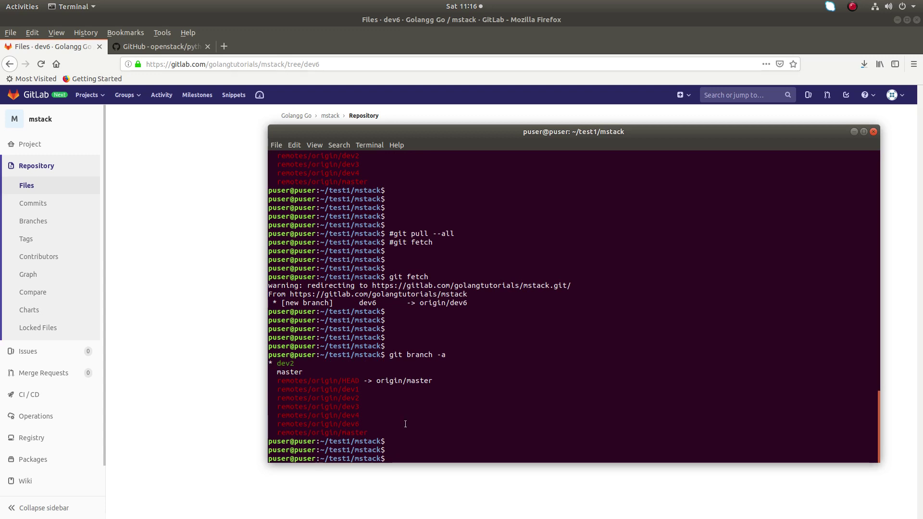
type("git branch")
Step: List local branches, then check out dev6 as a new branch tracking origin/dev6
key("Return")
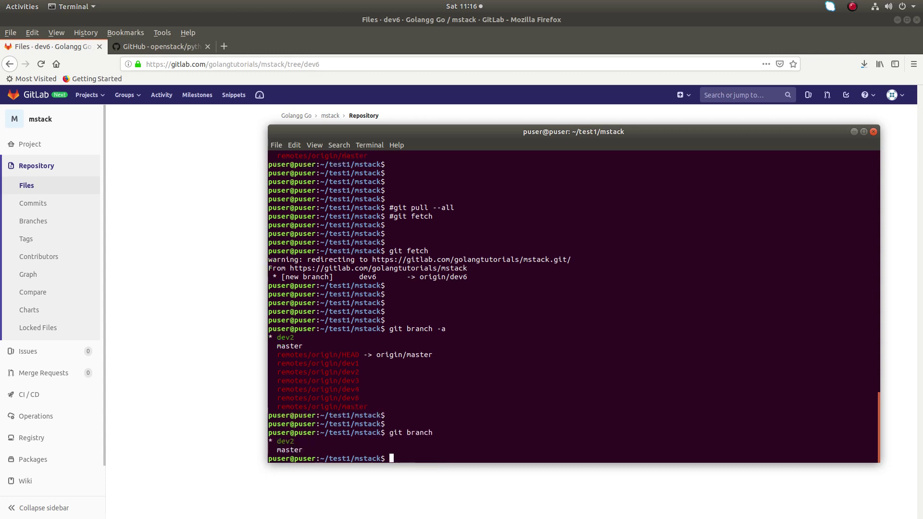
key("Return")
key("Return")
key("Return")
key("Return")
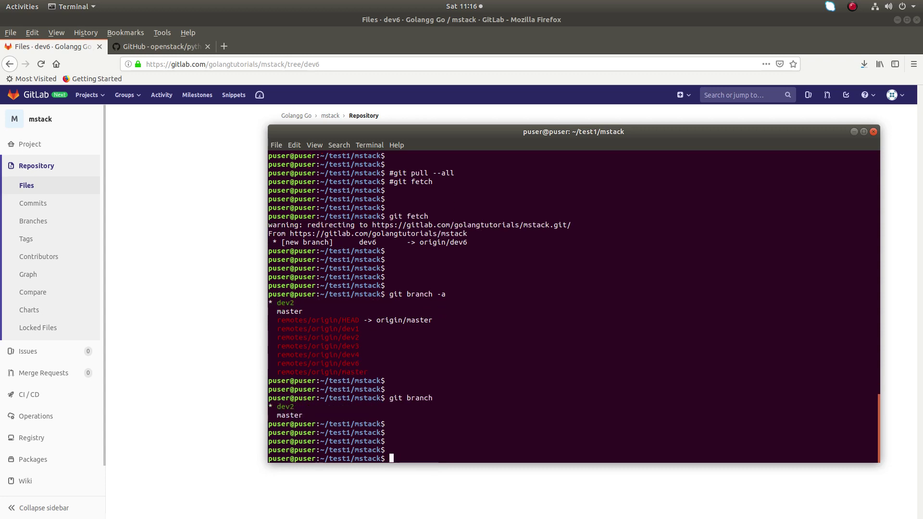
type("git checkout dev")
type("6")
key("Return")
key("Return")
key("Return")
key("Return")
Step: Rerun git branch from history, showing dev2, dev6 and master with dev6 current
key("Up")
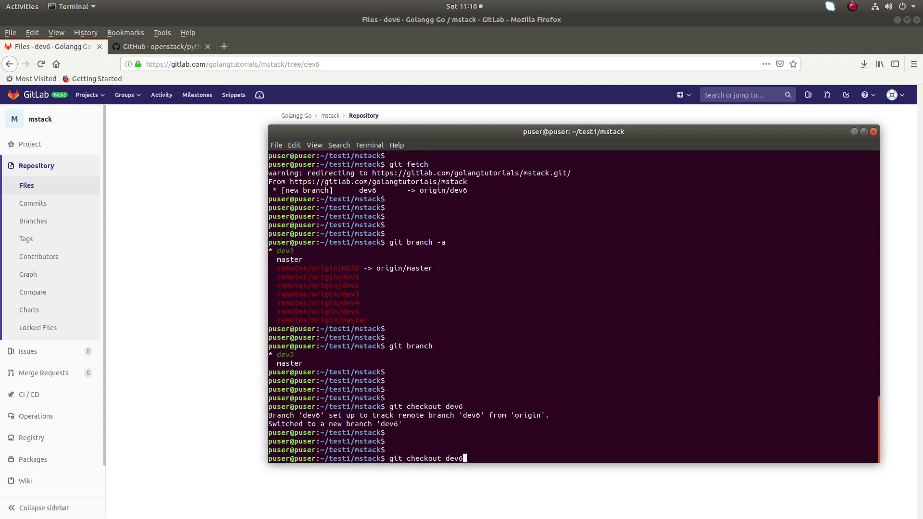
key("Up")
key("Return")
key("Return")
key("Return")
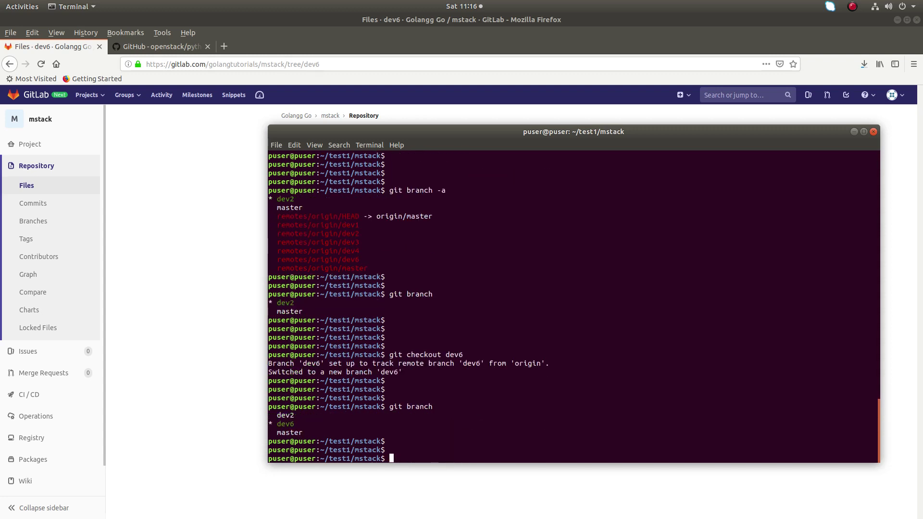
key("Return")
key("Return")
key("Return")
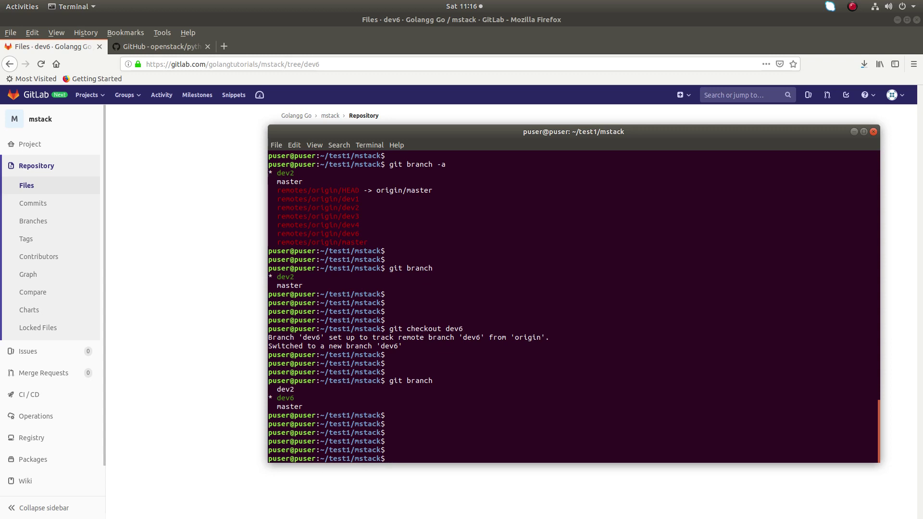
type("git re")
type("mote ")
type("-v")
Step: Show remotes with git remote -v, then list all branches again
key("Return")
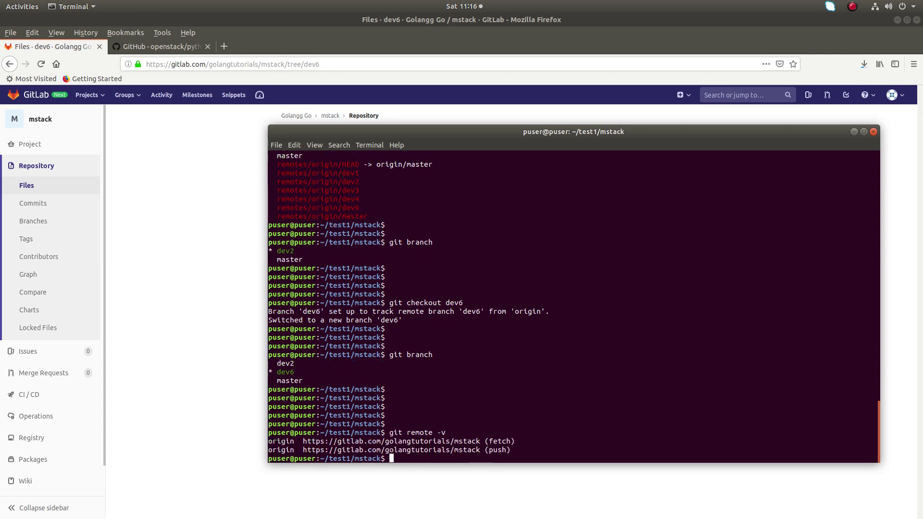
key("Return")
key("Return")
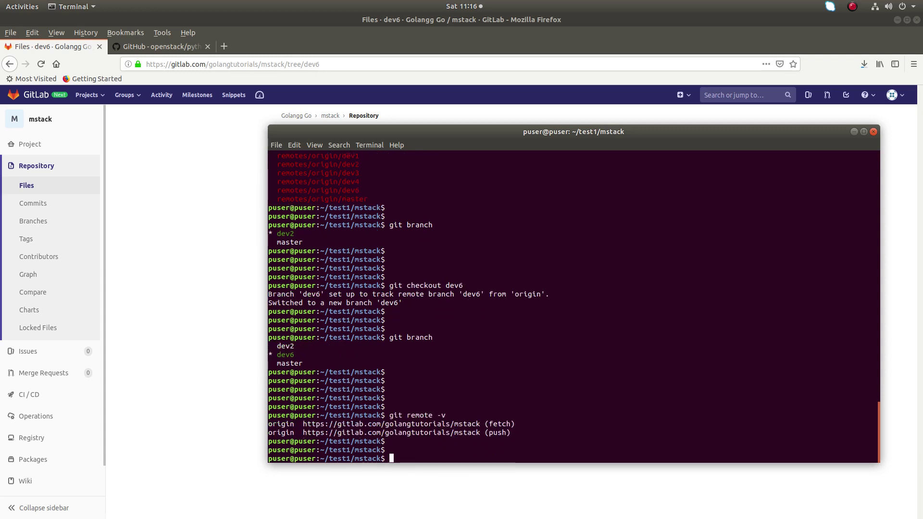
key("Return")
type("git branch")
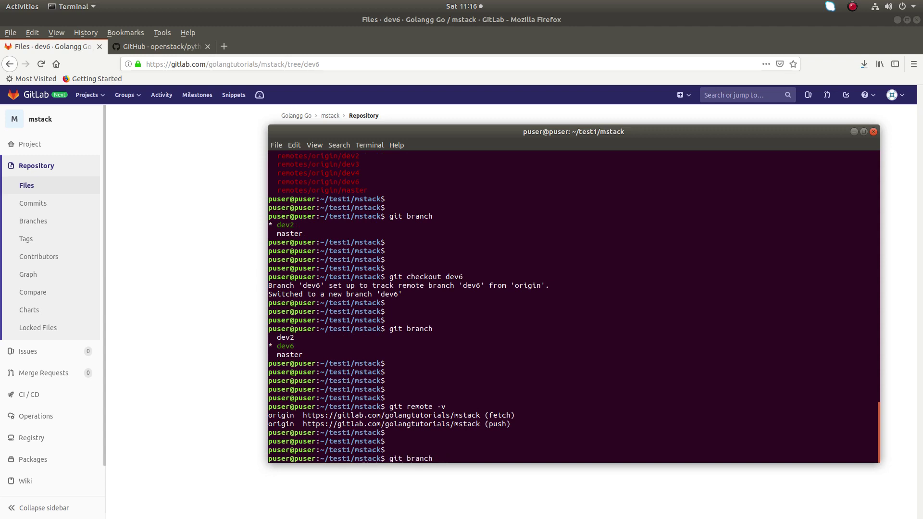
key("Up")
key("Down")
type("-a")
key("Return")
key("Return")
key("Return")
key("Return")
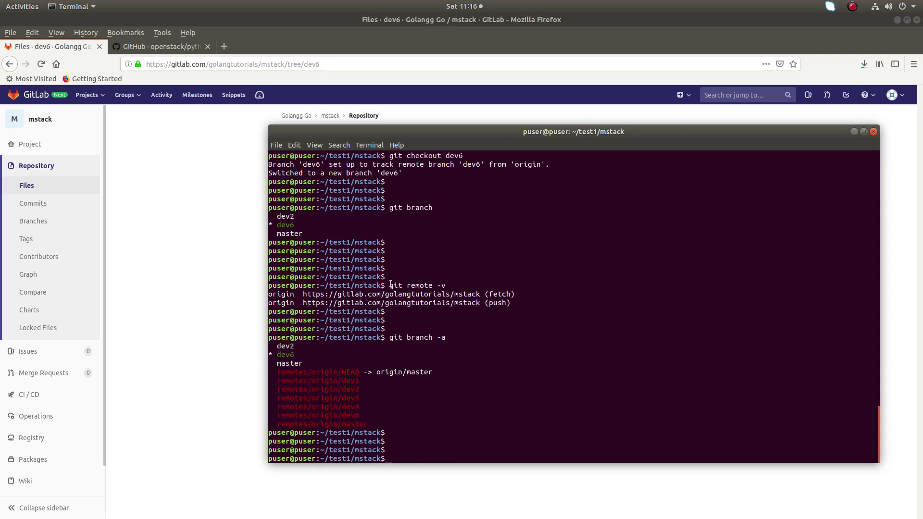
Step: Highlight origin in the remote listing and in remotes/origin/dev1, dev4 and HEAD
left_click_drag(390, 284, 446, 285)
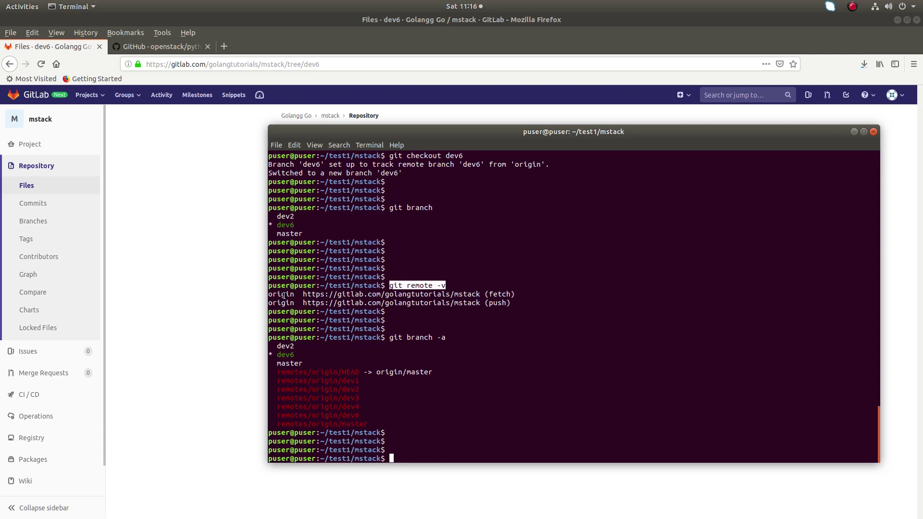
left_click(285, 297)
double_click(285, 296)
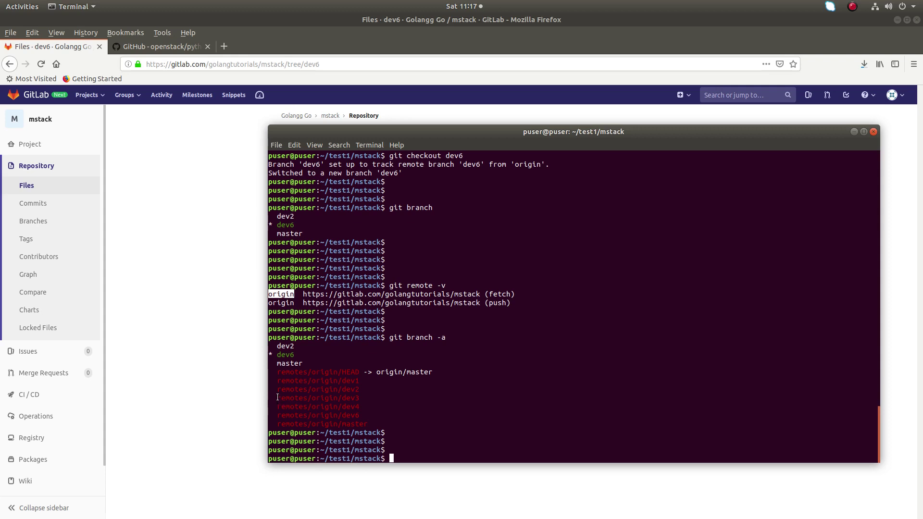
left_click_drag(274, 381, 306, 380)
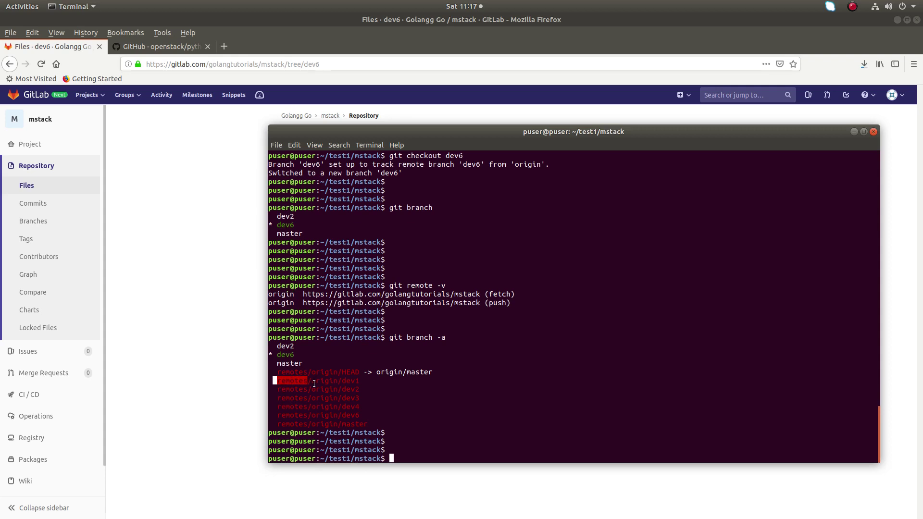
left_click_drag(312, 381, 340, 381)
left_click_drag(339, 381, 355, 381)
double_click(304, 406)
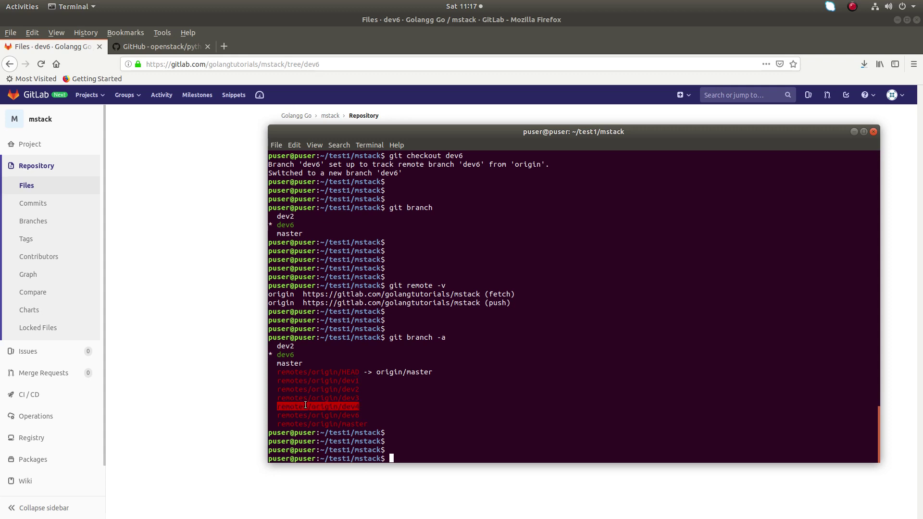
left_click(322, 407)
left_click_drag(312, 407, 360, 407)
left_click_drag(339, 372, 312, 372)
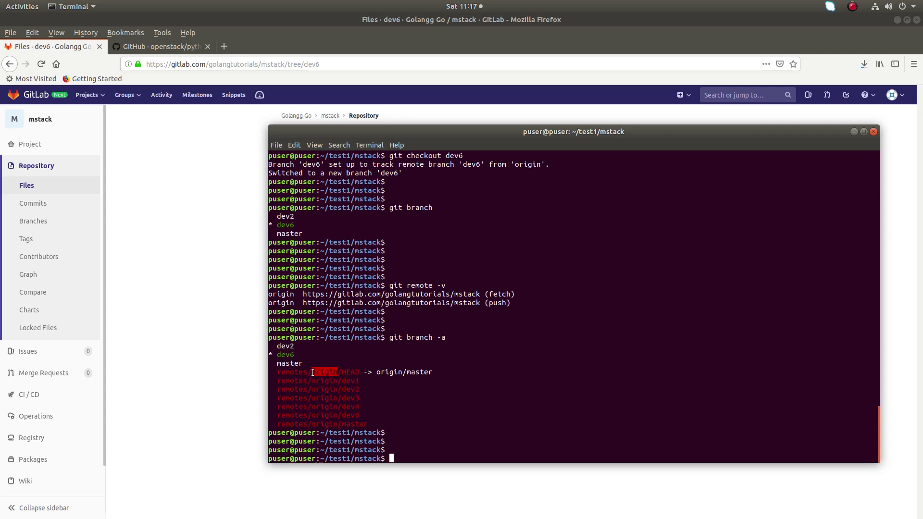
left_click(477, 387)
left_click_drag(294, 302, 269, 303)
Step: Copy the mstack repository URL from origin's push line
key("Up")
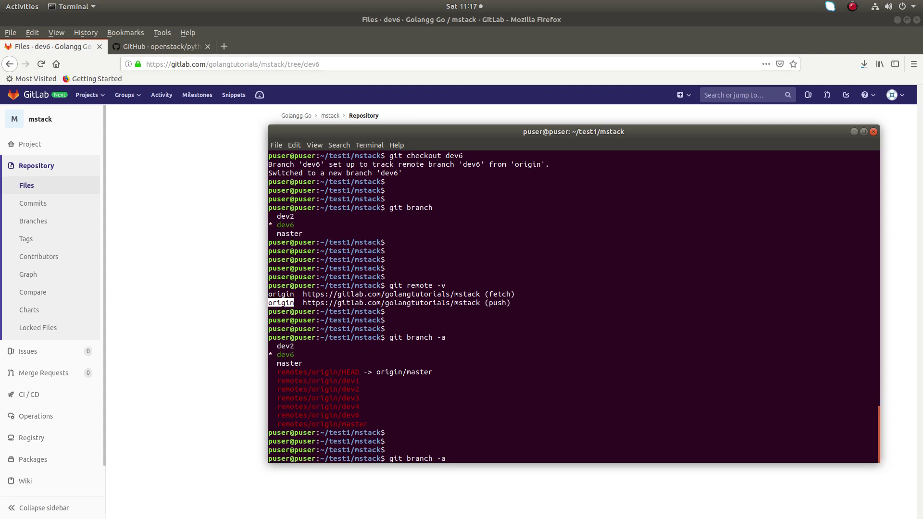
key("Down")
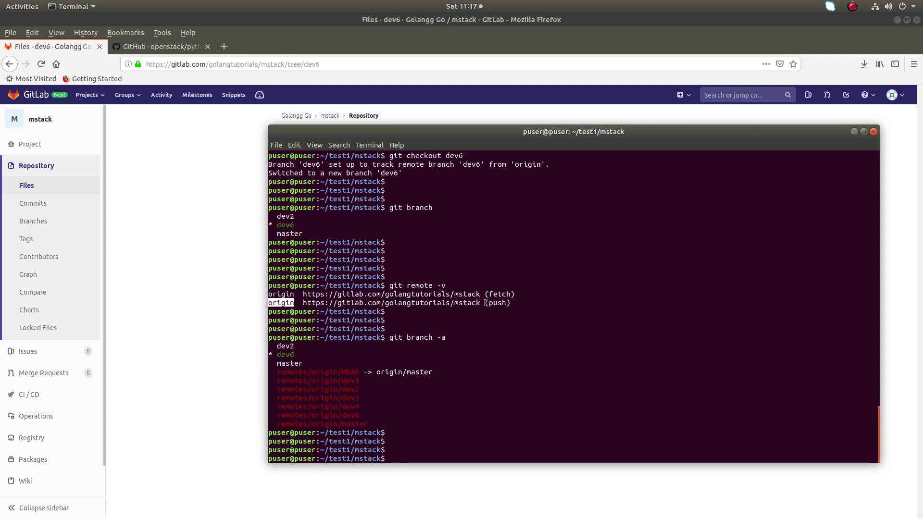
left_click(480, 304)
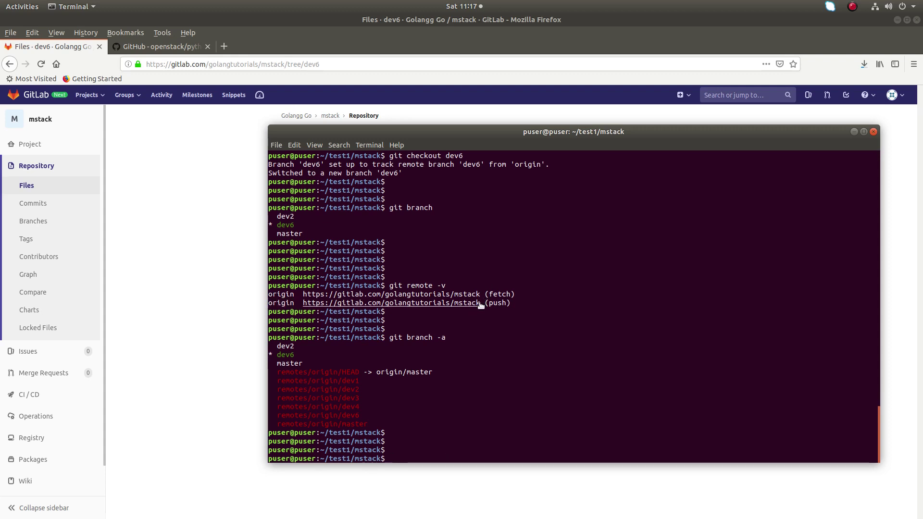
left_click_drag(479, 304, 323, 307)
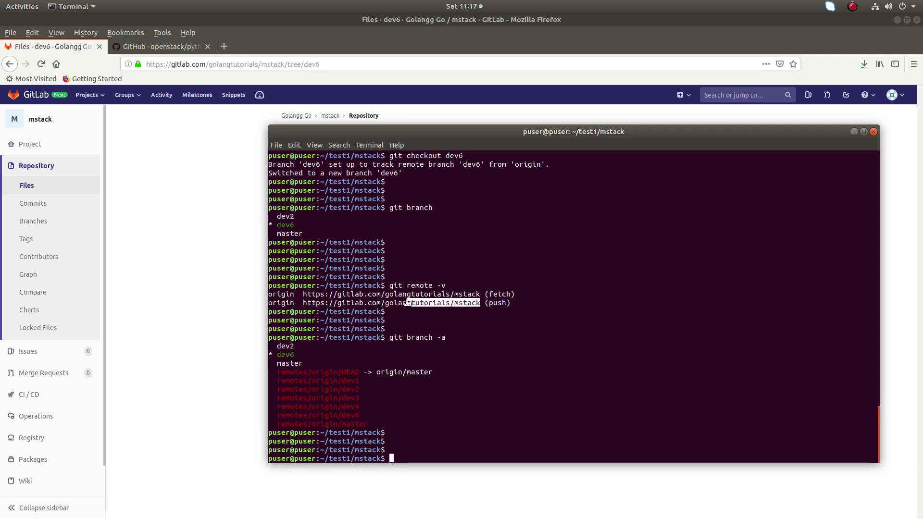
right_click(322, 307)
left_click(360, 332)
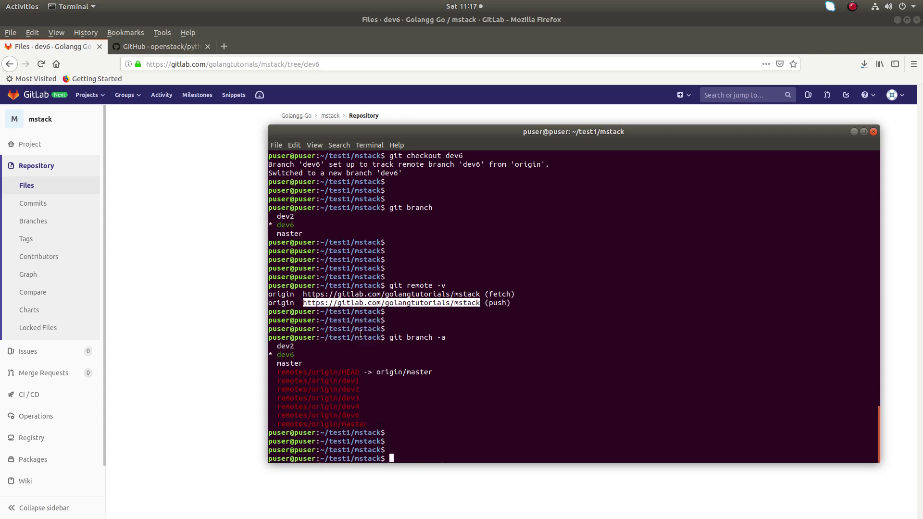
key("Return")
key("Return")
key("Return")
type("git re")
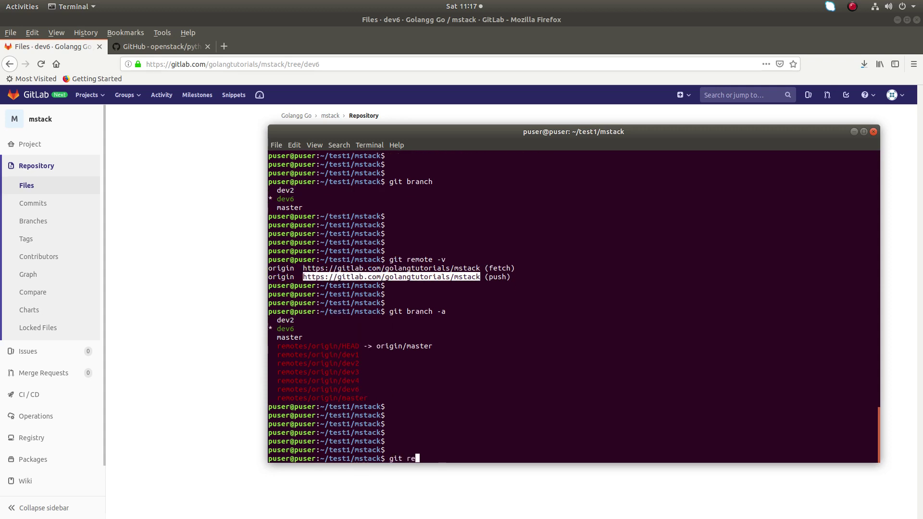
type("mote")
key("BackSpace")
key("BackSpace")
type("e ")
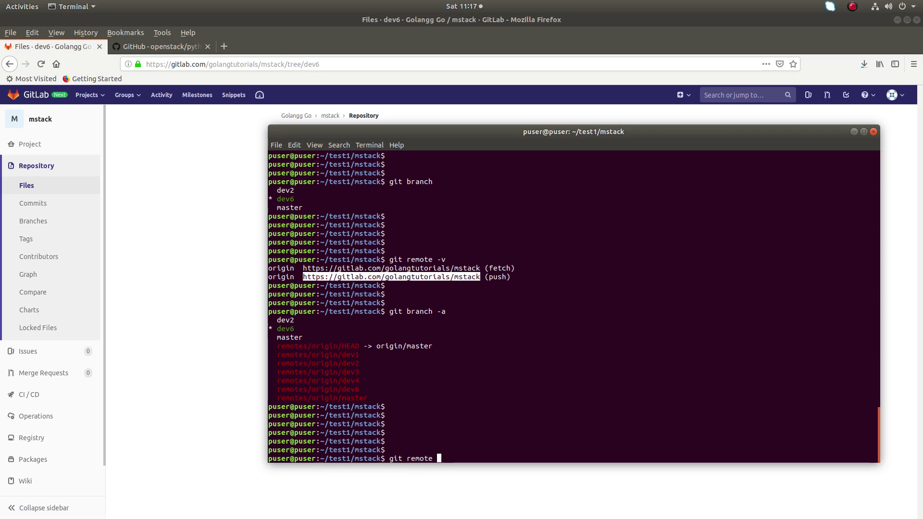
type("ad")
type("d origi")
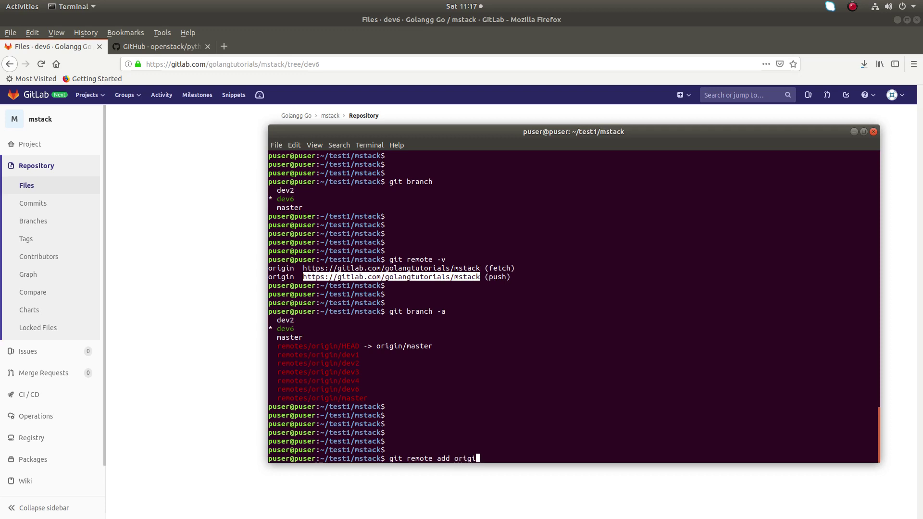
type("n1")
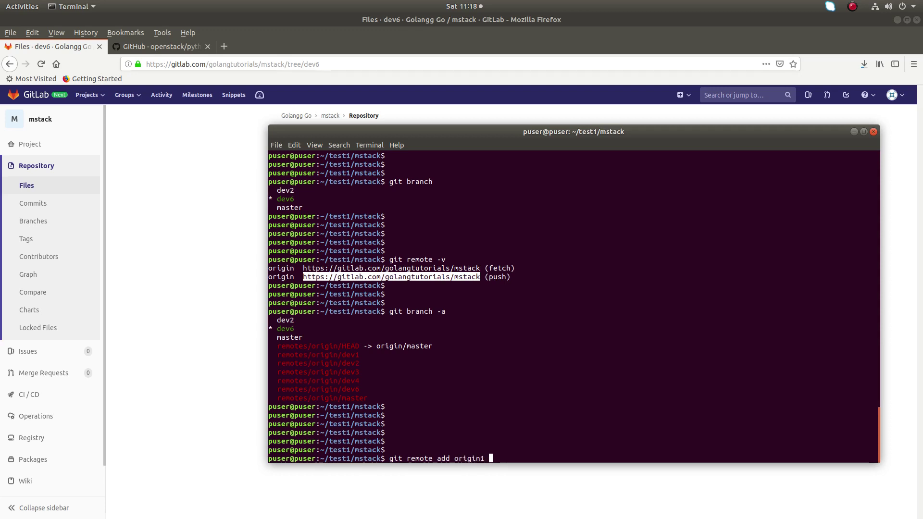
key("ctrl+shift+v")
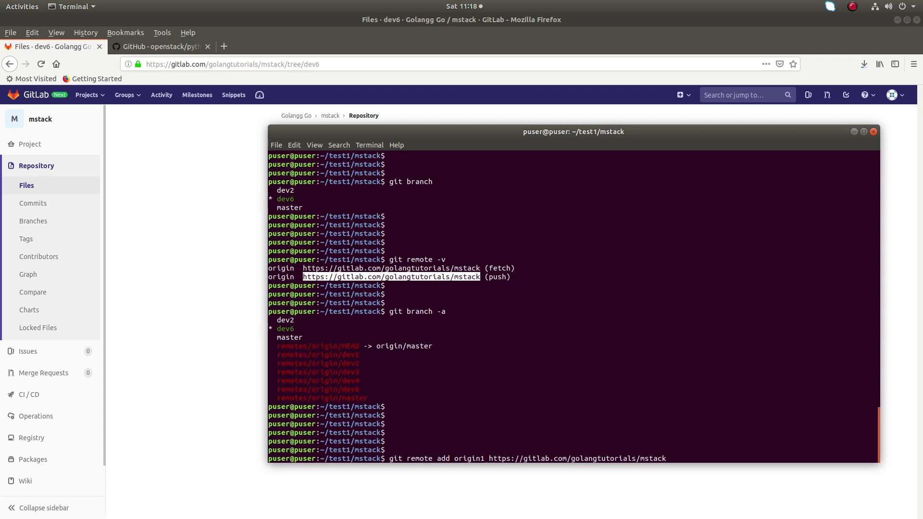
key("Return")
key("Return")
key("Return")
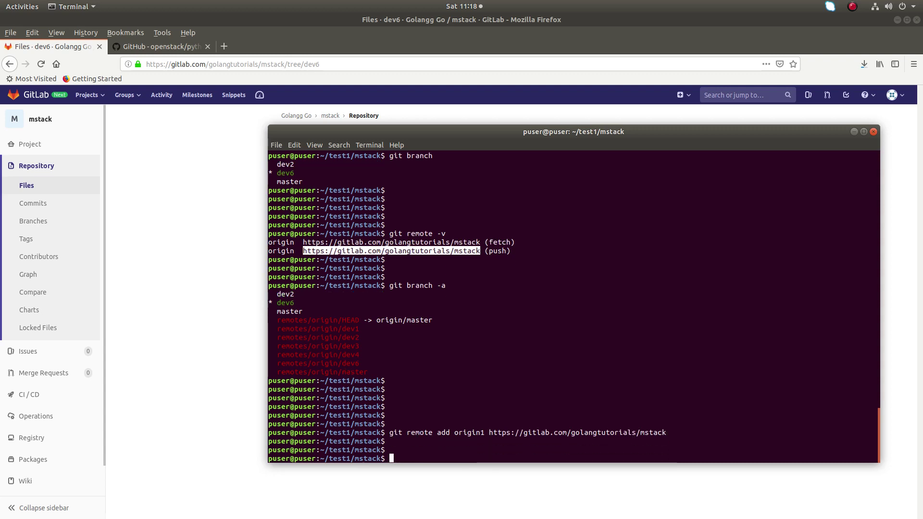
key("Return")
key("Up")
key("Up")
key("Up")
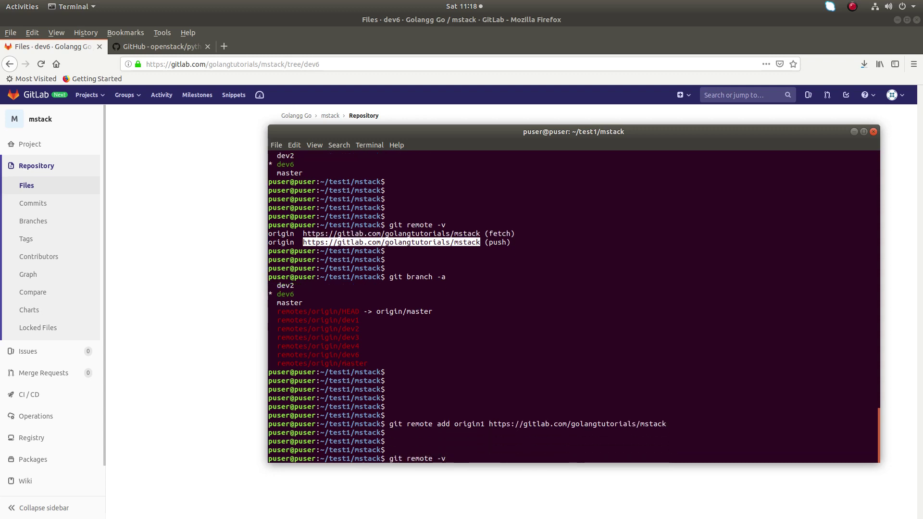
key("Return")
key("Return")
key("Return")
key("Return")
key("Return")
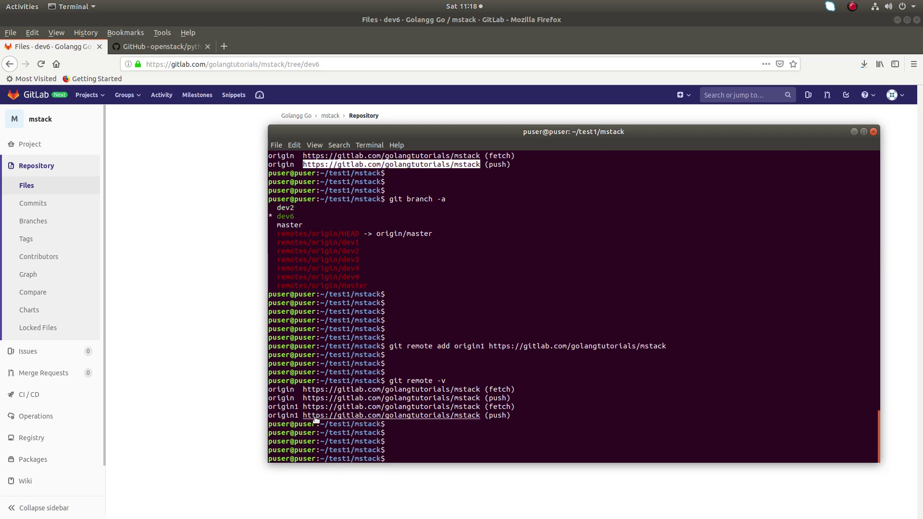
type("git remote add origin1 https://gitlab.com/golangtutorials/mstack")
Step: List all branches, then fetch origin1 to bring in dev1–dev4, dev6 and master
key("Up")
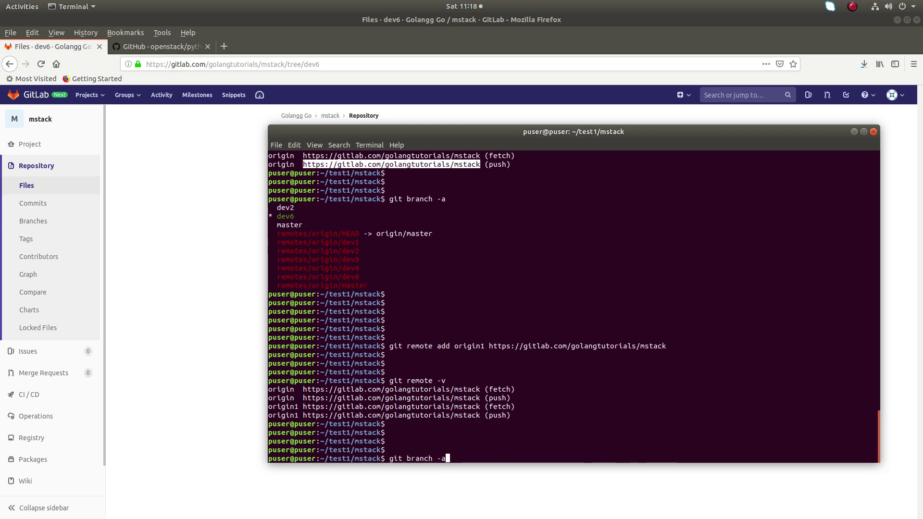
key("Return")
key("Return")
key("Return")
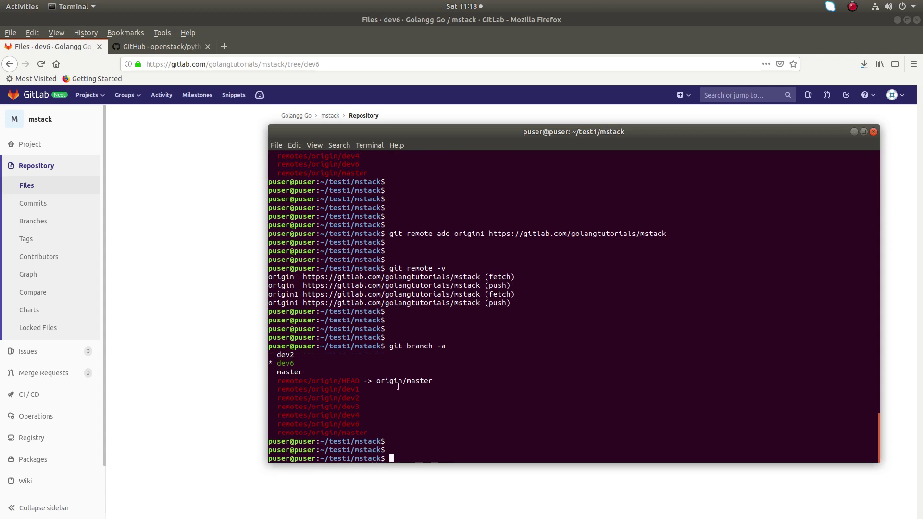
type("g")
type("it fetch")
type(" origin 1")
key("Left")
key("BackSpace")
key("Right")
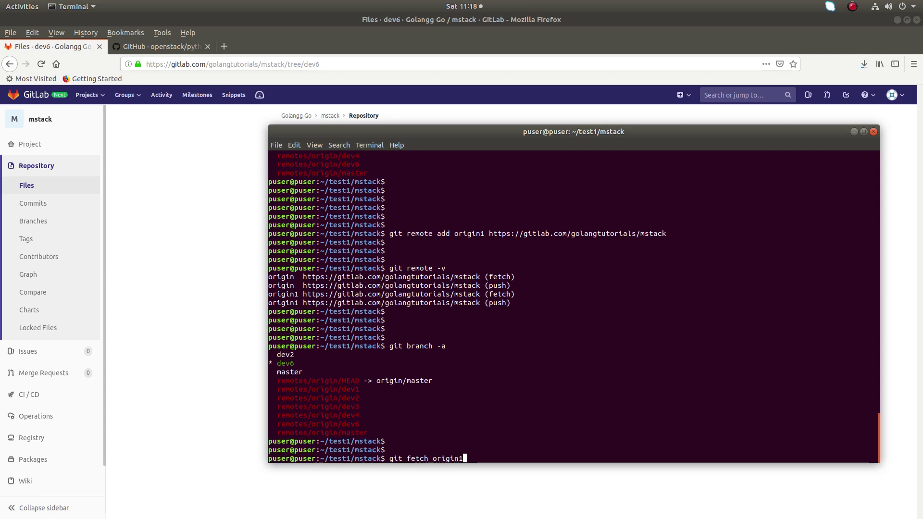
key("Return")
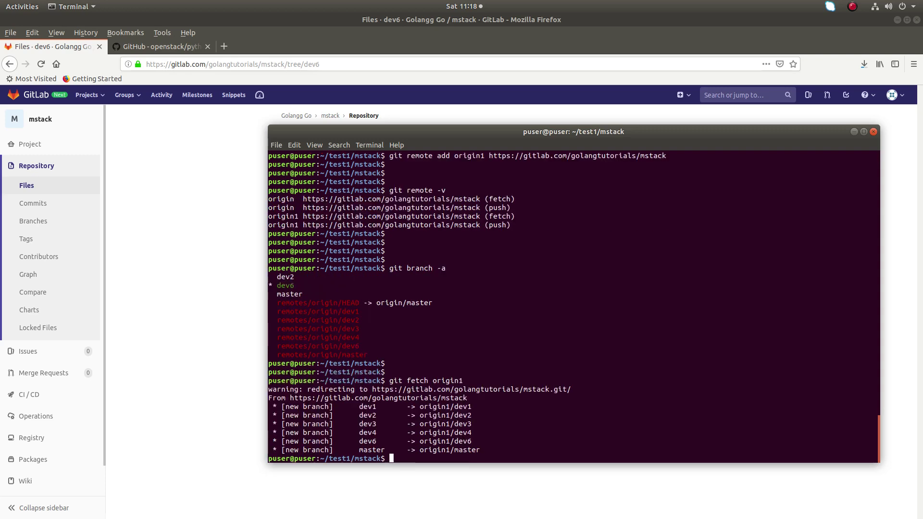
key("Return")
key("Return")
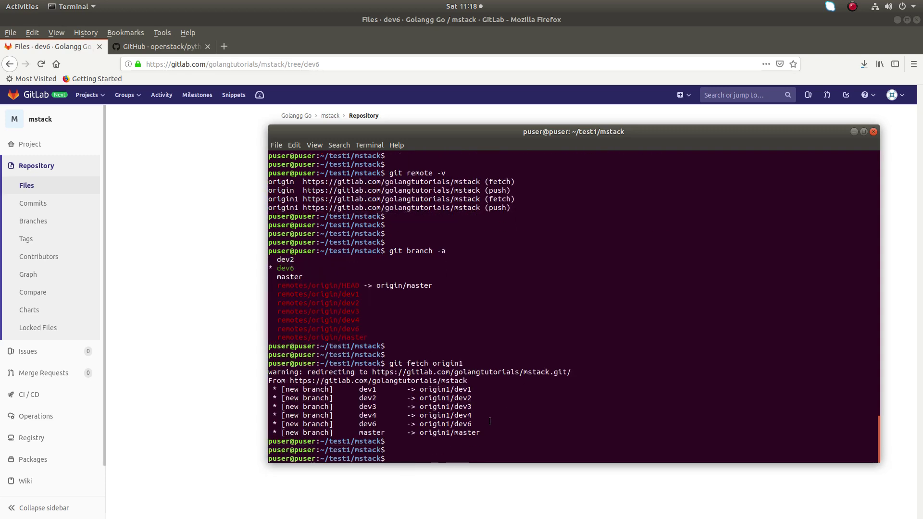
mouse_move(484, 432)
left_mouse_down()
mouse_move(404, 398)
mouse_move(464, 383)
left_mouse_up()
left_click(463, 383)
key("Return")
key("Return")
key("Return")
Step: Rerun git branch -a and highlight the remotes/origin and remotes/origin1 lines to compare them
key("Up")
key("Up")
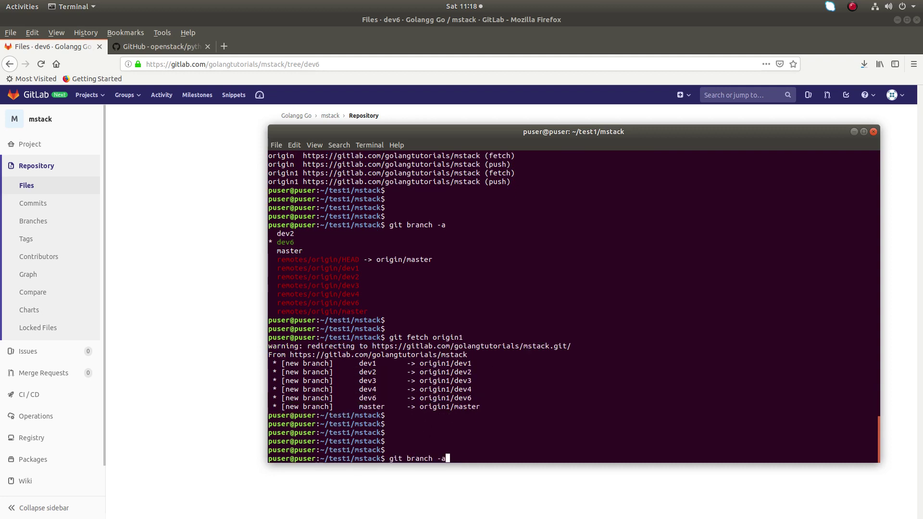
key("Return")
key("Return")
key("Return")
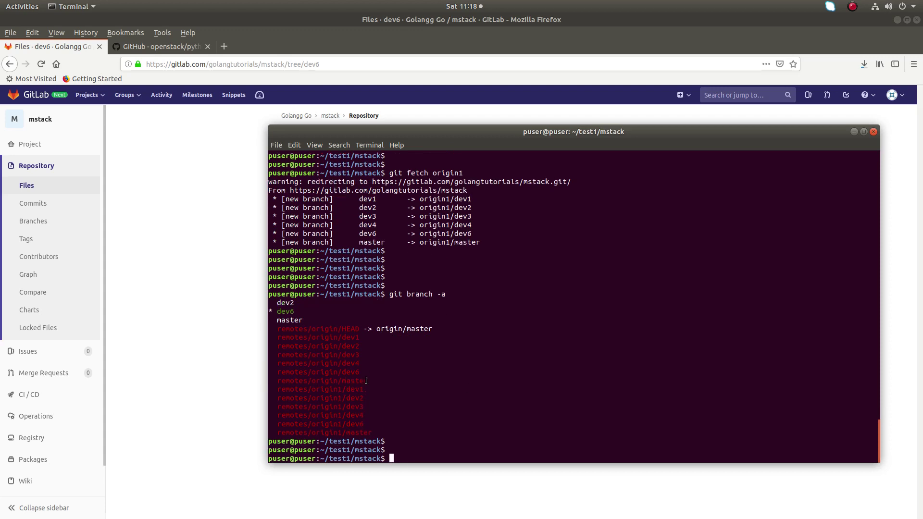
left_click_drag(367, 381, 256, 328)
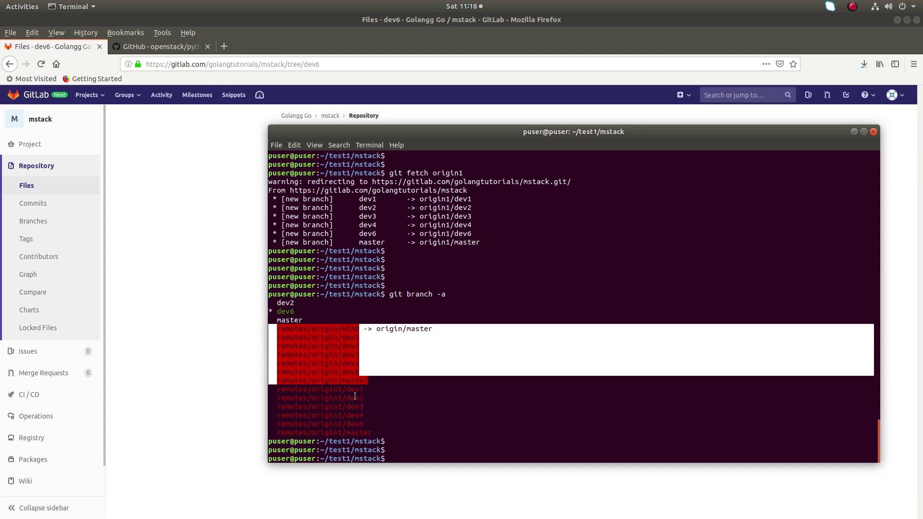
left_click_drag(371, 433, 254, 391)
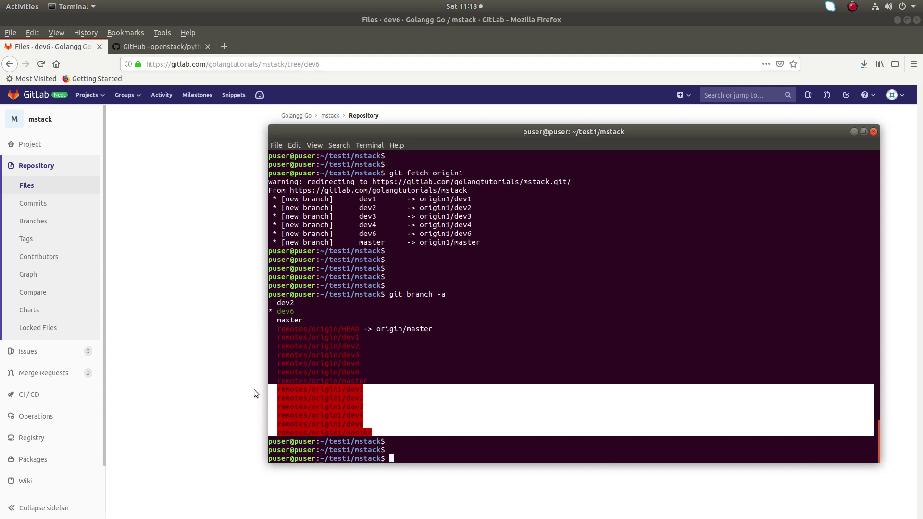
left_click(367, 352)
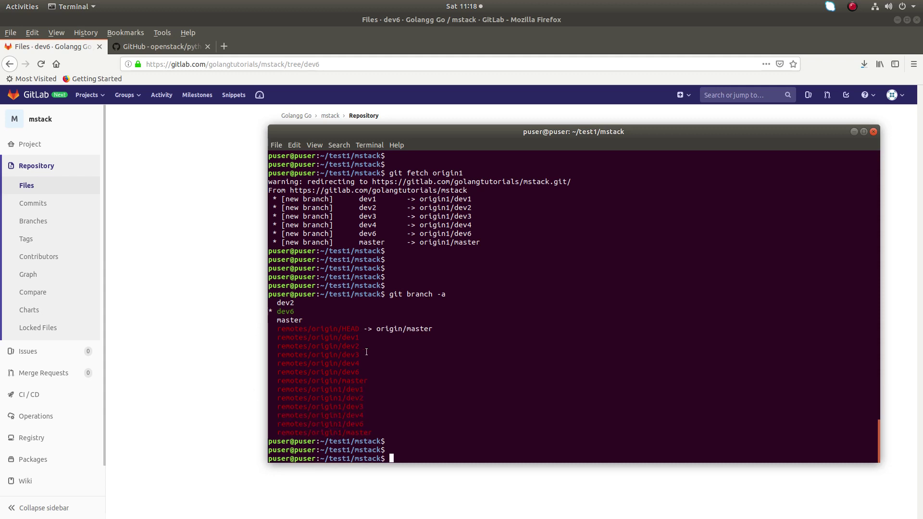
key("Up")
Step: Try 'git checkout dev3 origin1/dev3', which fails with a pathspec error
key("Up")
key("Down")
key("Up")
key("Up")
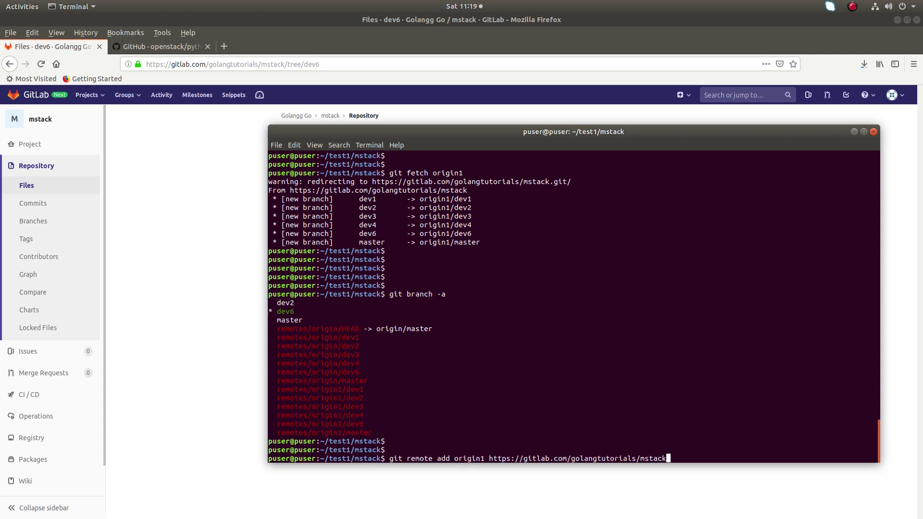
key("Down")
key("BackSpace")
key("BackSpace")
key("BackSpace")
key("BackSpace")
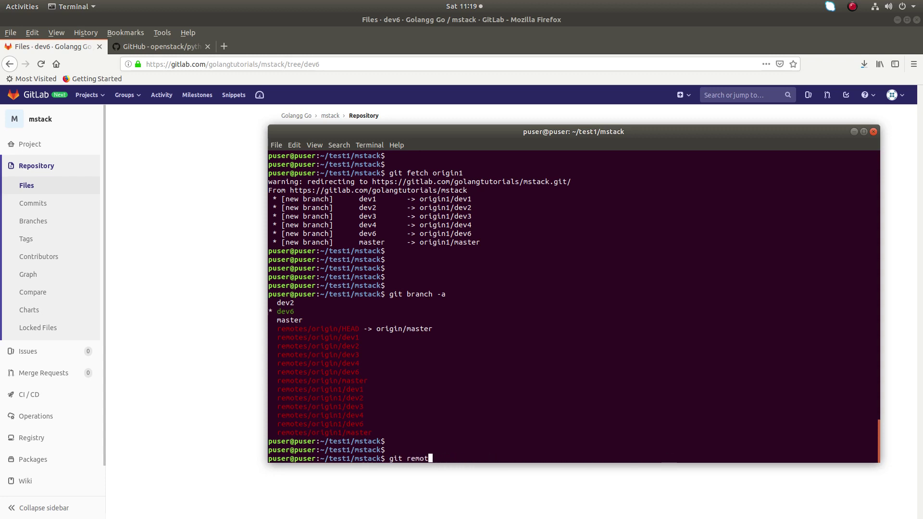
key("BackSpace")
key("BackSpace")
key("BackSpace")
key("BackSpace")
type("cec")
type("kout")
key("BackSpace")
key("BackSpace")
key("BackSpace")
key("BackSpace")
key("BackSpace")
key("BackSpace")
type("heckout ")
type("dev3")
type("or")
type("igin1")
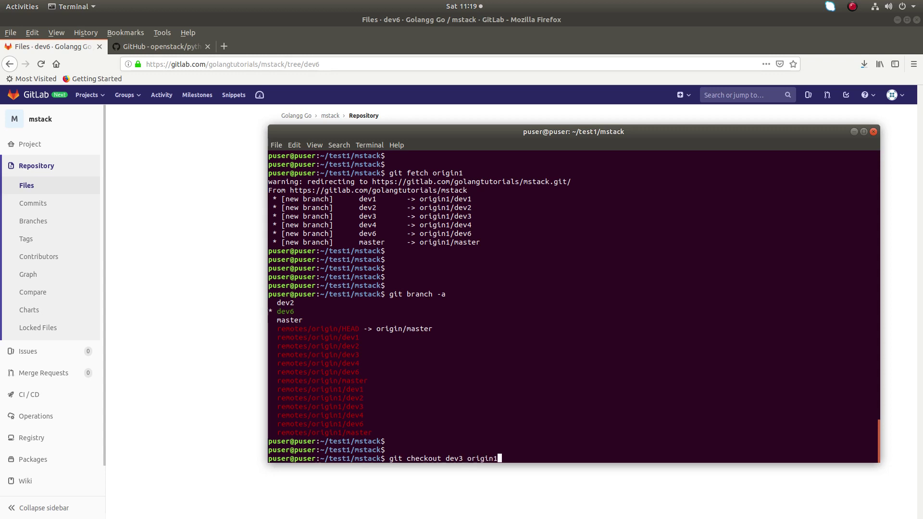
type("/dev3")
key("Return")
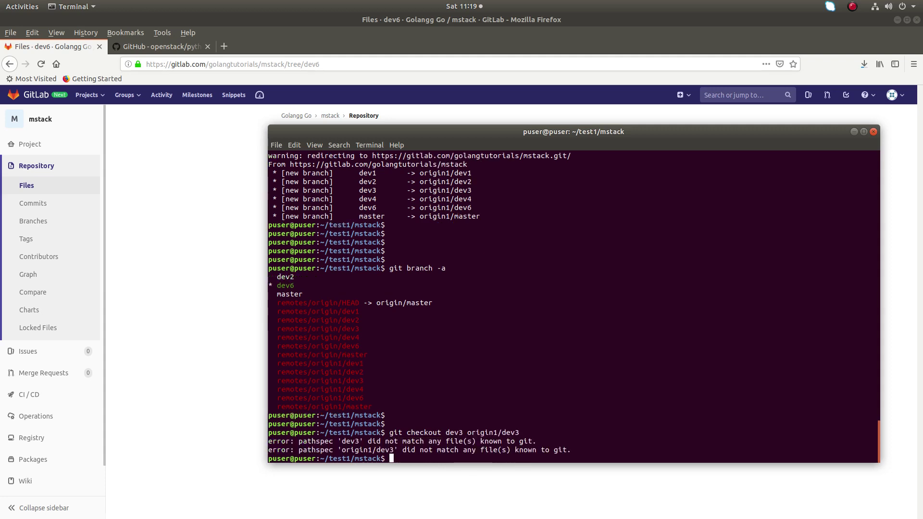
key("Return")
key("Return")
key("Return")
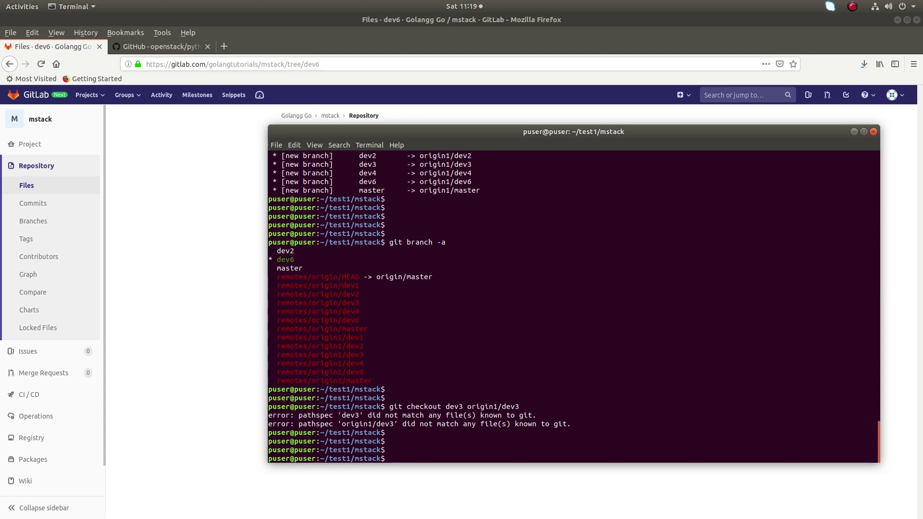
Step: Retry as 'git checkout dev3 origin1', also rejected, then start adding -b to the command
key("Up")
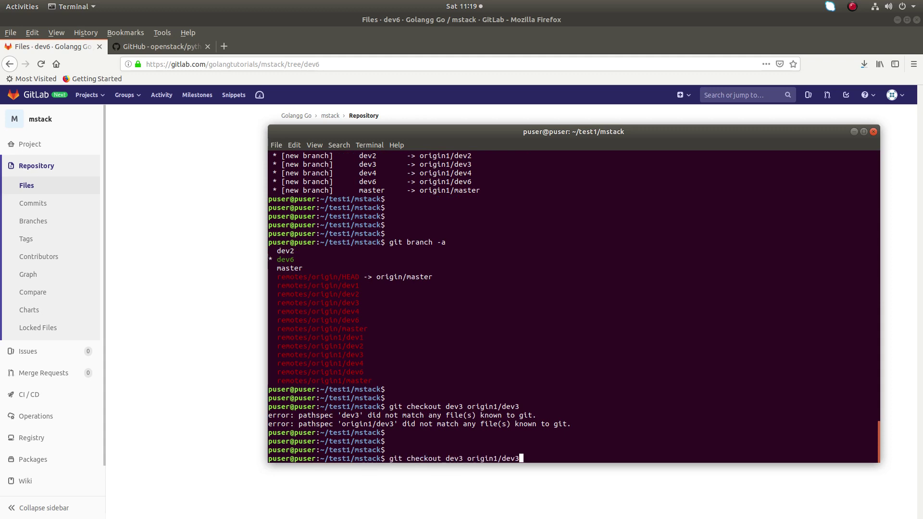
key("BackSpace")
key("BackSpace")
key("BackSpace")
key("BackSpace")
key("BackSpace")
key("Return")
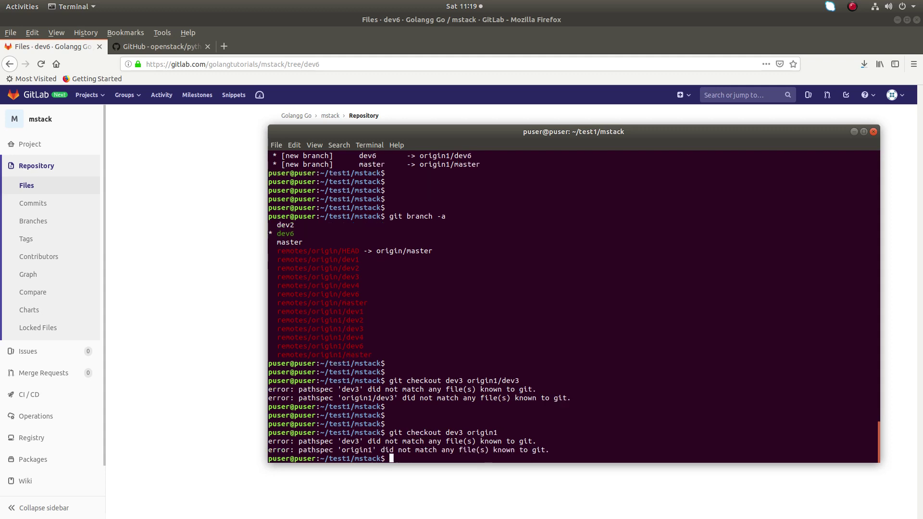
key("Return")
key("Return")
key("Up")
key("Left")
key("Left")
key("Left")
key("Left")
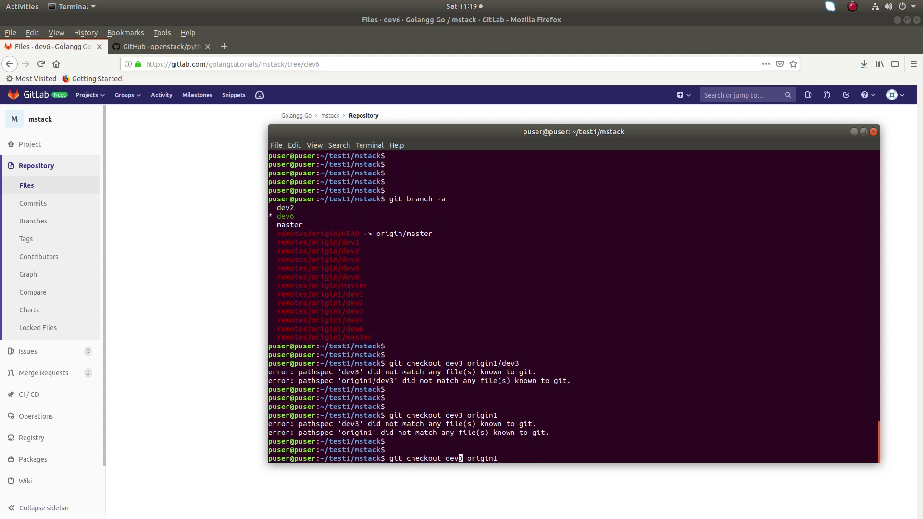
key("Left")
key("Left")
key("Left")
type("-b")
Step: Run 'git checkout -b dev3 origin1', which fails, then succeed with 'git checkout -b dev3 origin1/dev3'
key("Return")
key("Return")
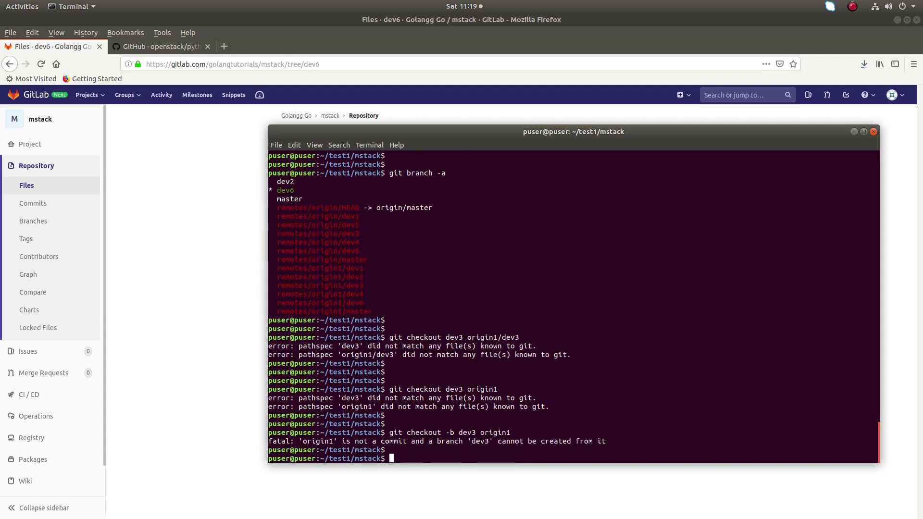
key("Return")
key("Up")
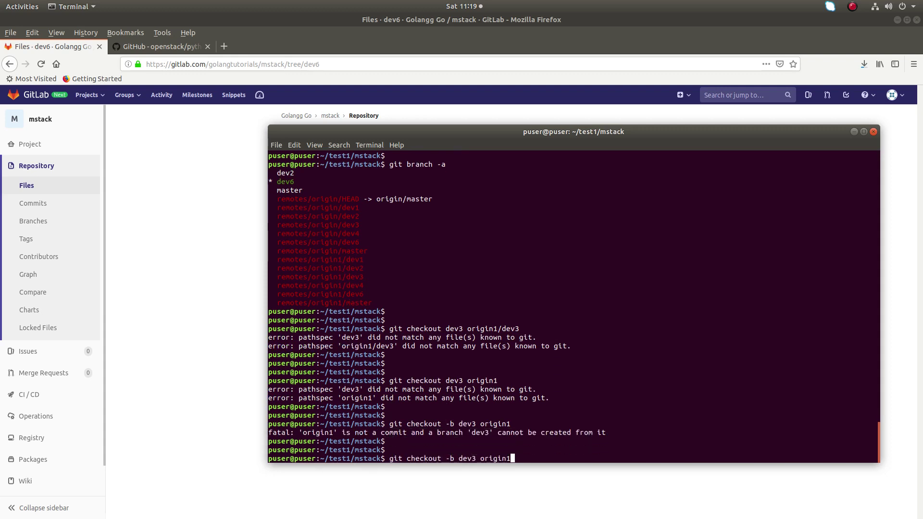
type("/dev")
type("3")
key("Return")
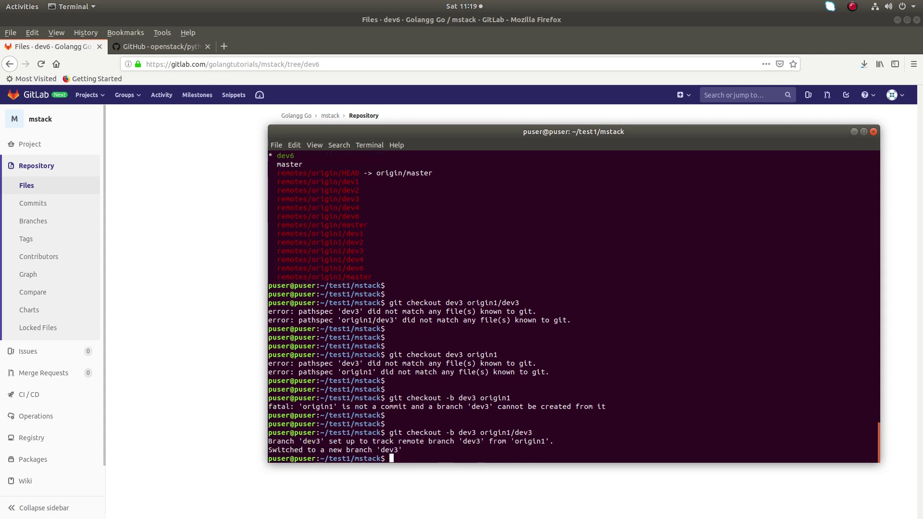
key("Return")
key("Return")
key("Return")
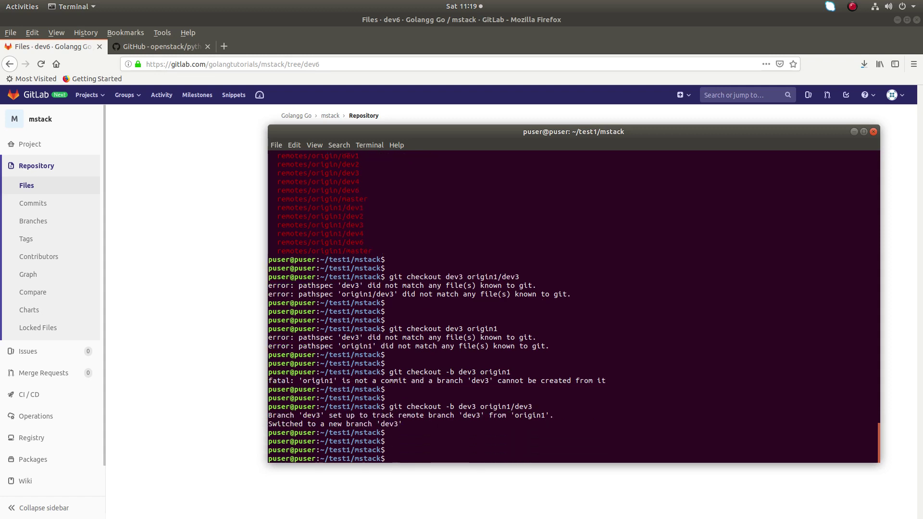
Step: Run 'git checkout -b dev3 origin/dev3', rejected since dev3 exists, then clear the prompt
key("Up")
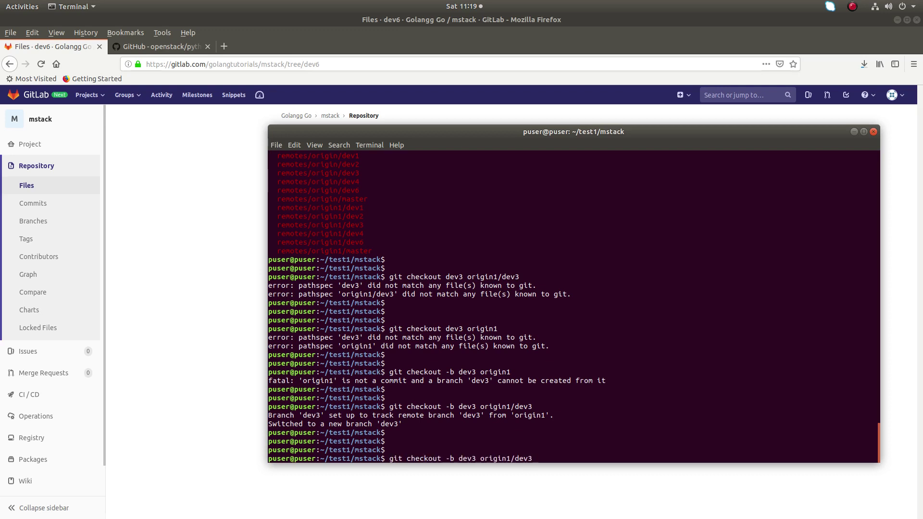
key("Left")
key("Left")
key("Left")
key("Left")
key("BackSpace")
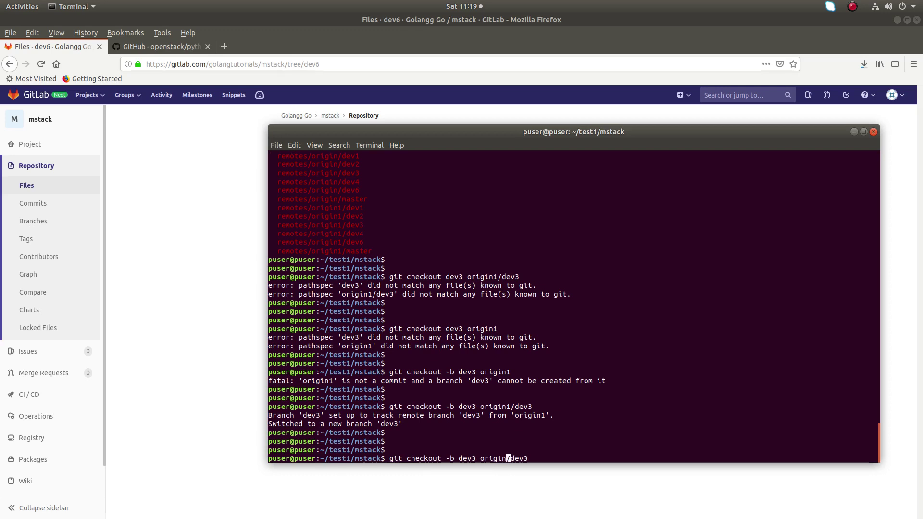
key("Return")
key("Return")
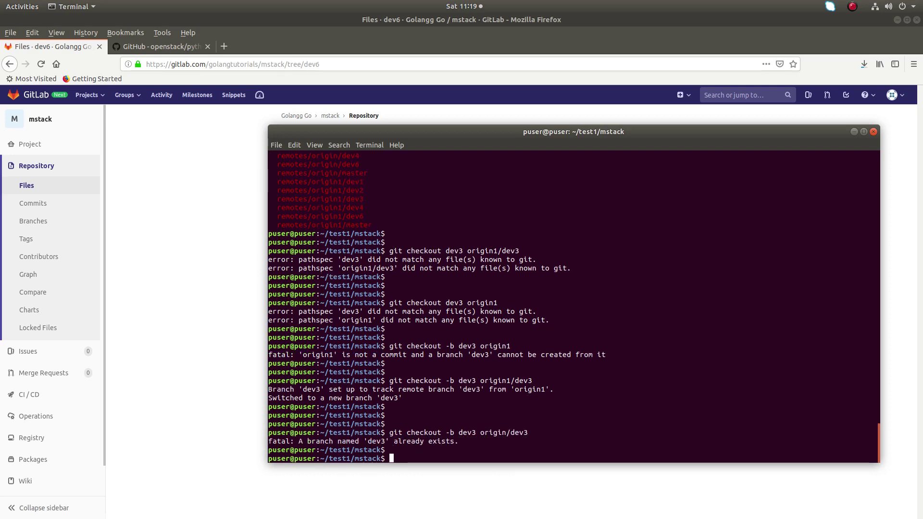
key("Return")
key("Return")
key("Up")
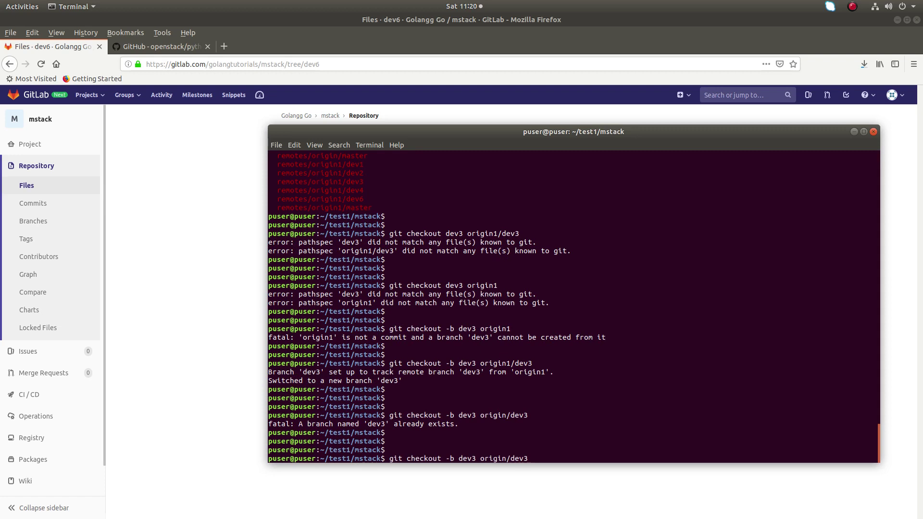
key("Left")
key("Left")
key("Left")
key("Left")
key("Left")
key("Left")
key("Left")
key("Down")
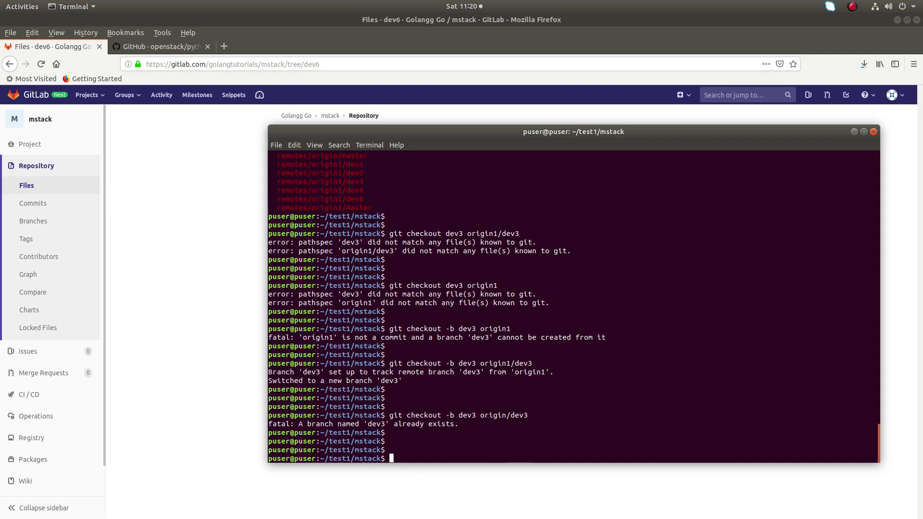